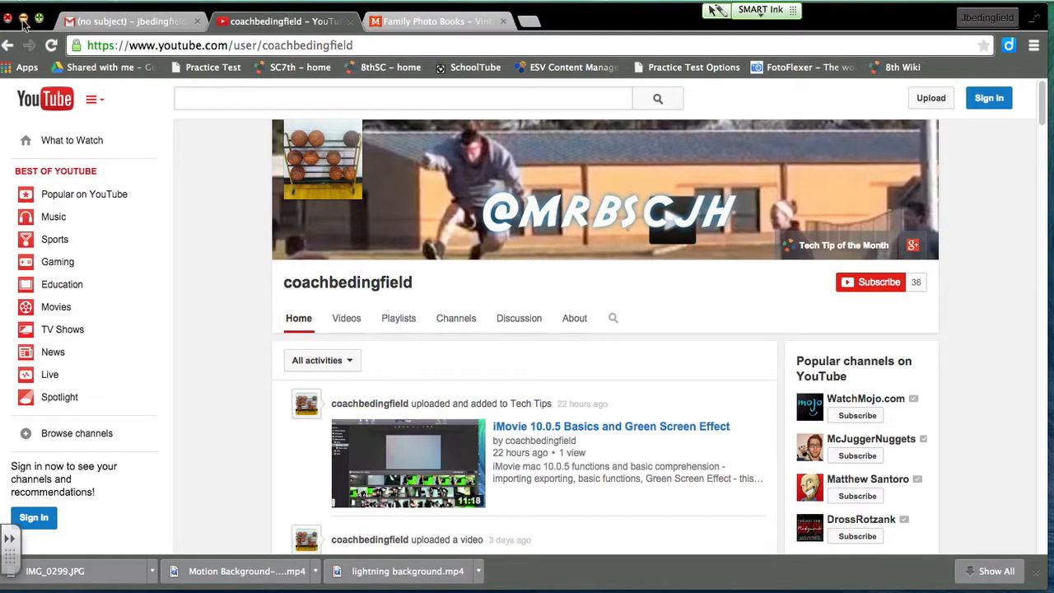
Minimize the browser window to view the mirrored iPad photo, and restore the browser.
key(super+m)
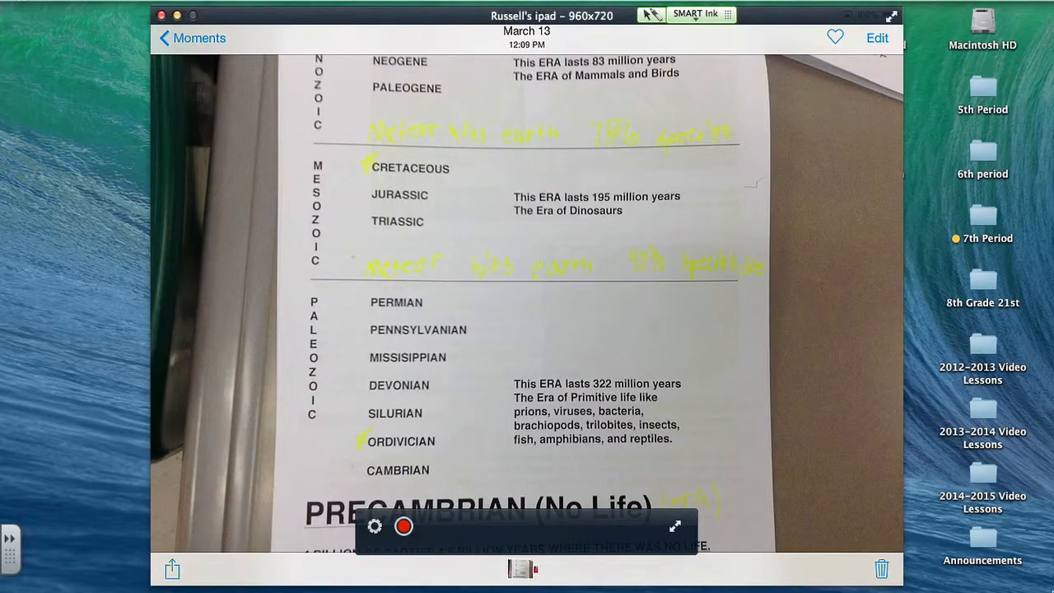
click(991, 583)
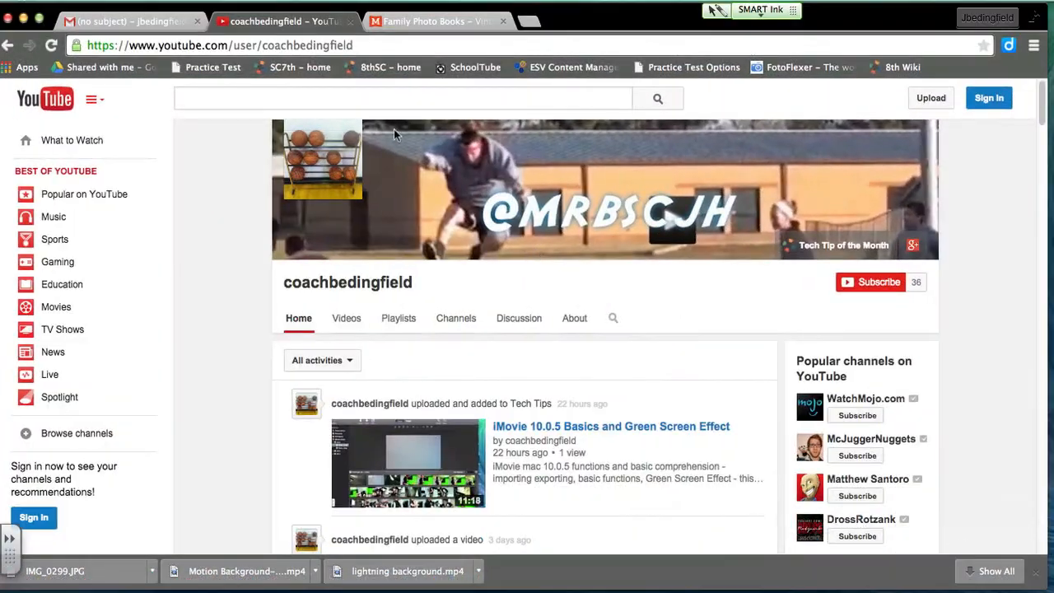
Open Google Drive from the Gmail mailbox and open its "End of the year" folder.
click(159, 28)
click(908, 104)
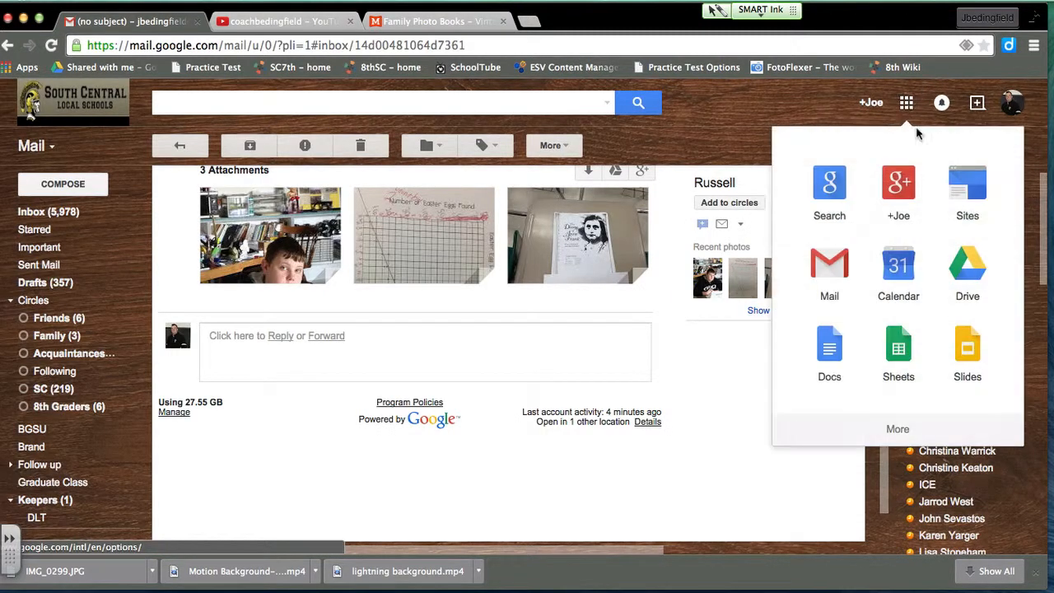
click(972, 272)
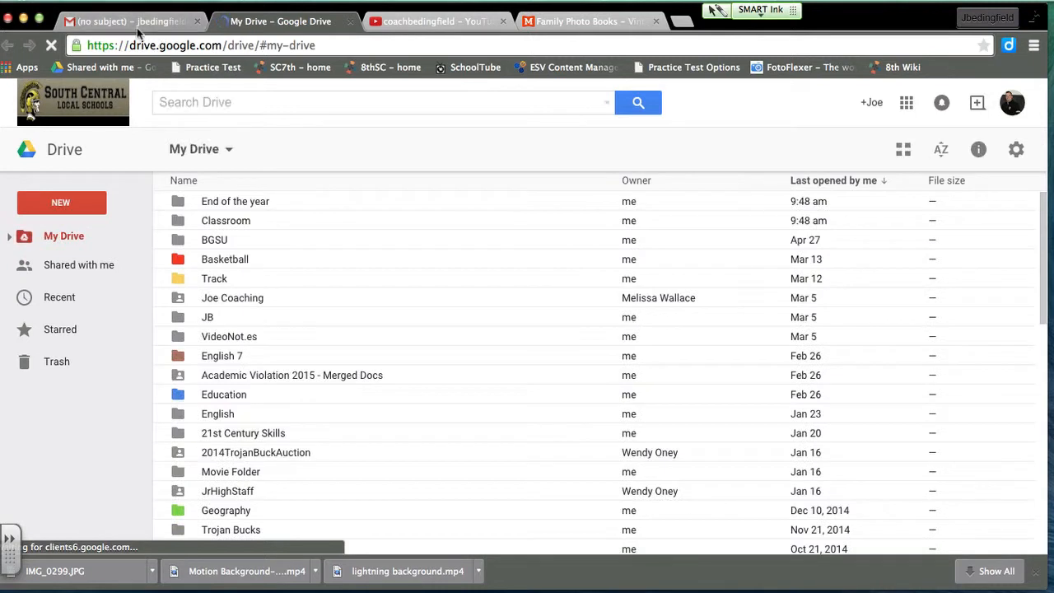
click(80, 205)
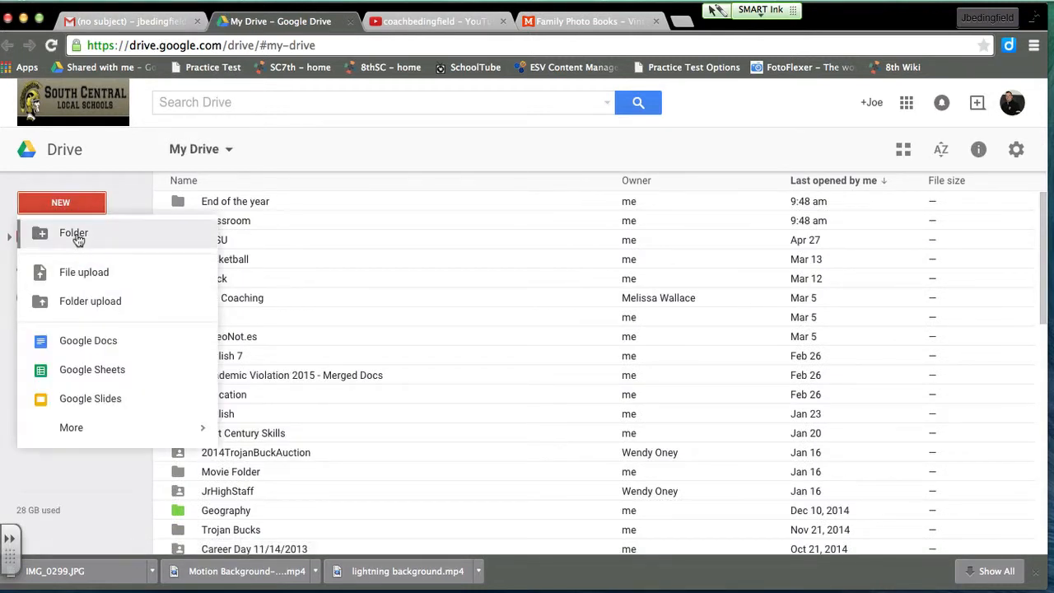
click(251, 206)
double_click(250, 201)
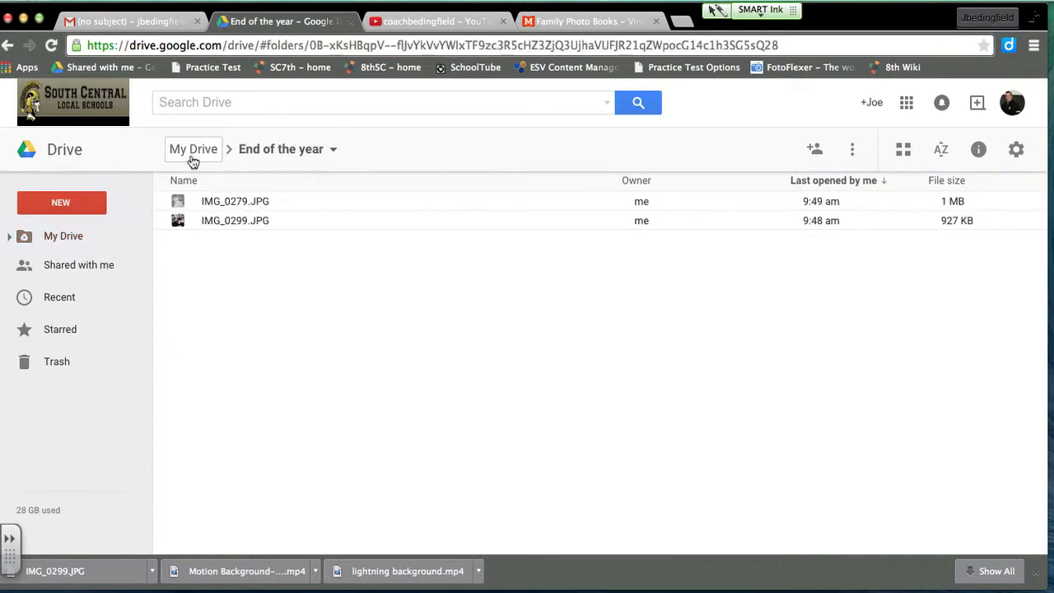
In Gmail, open the 11:56 am email and save its attachment IMG_0299.JPG to the "End of the year" Drive folder.
click(132, 18)
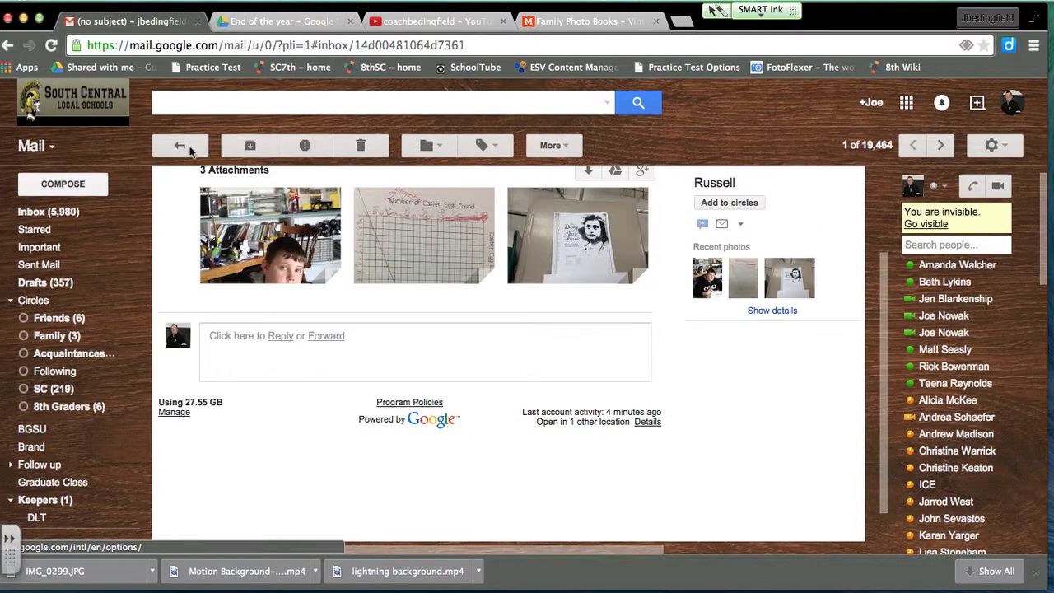
click(180, 145)
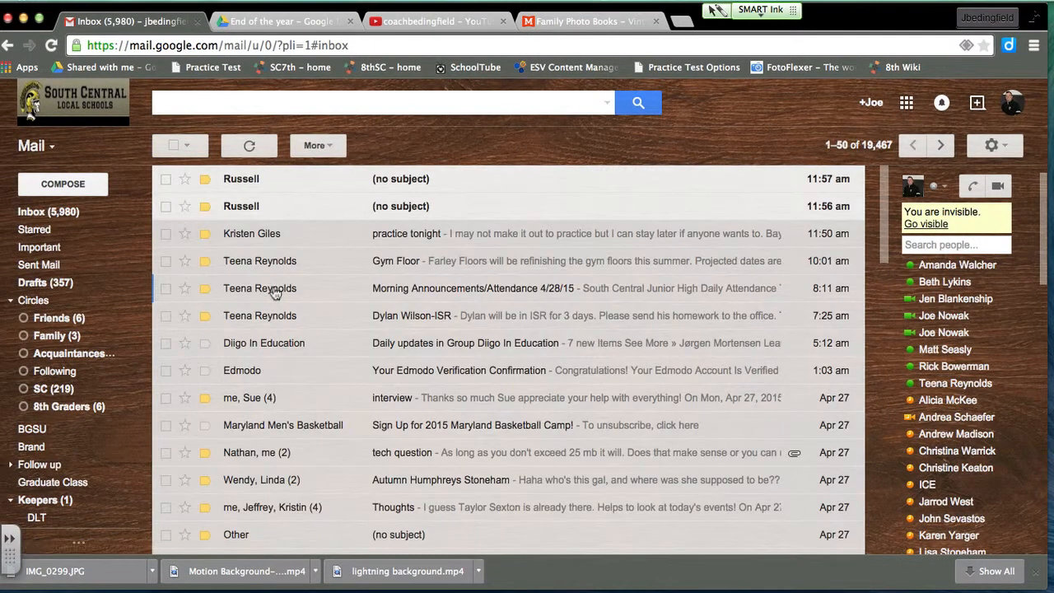
click(323, 210)
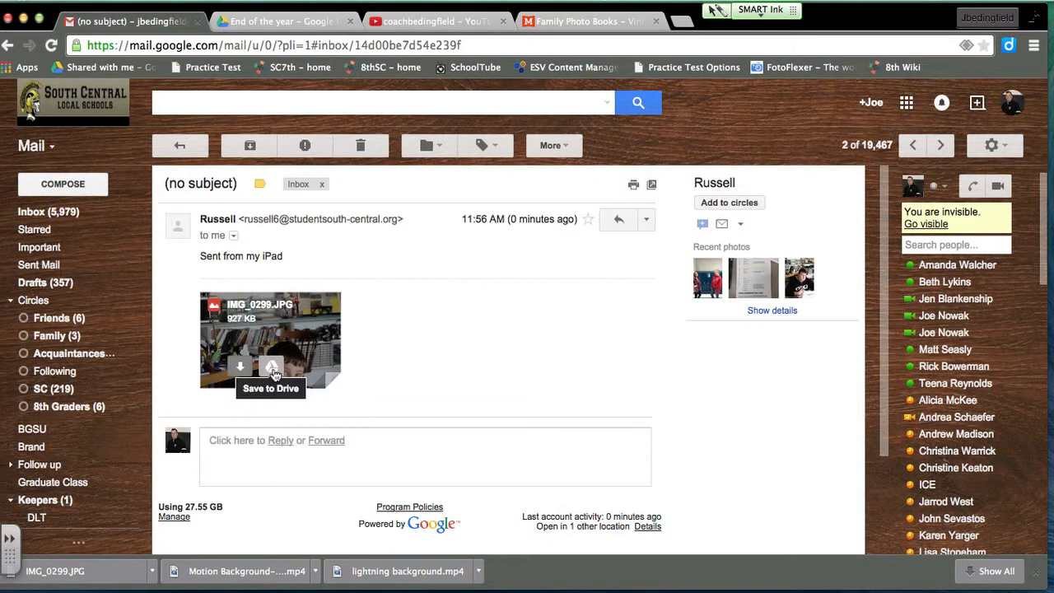
click(272, 369)
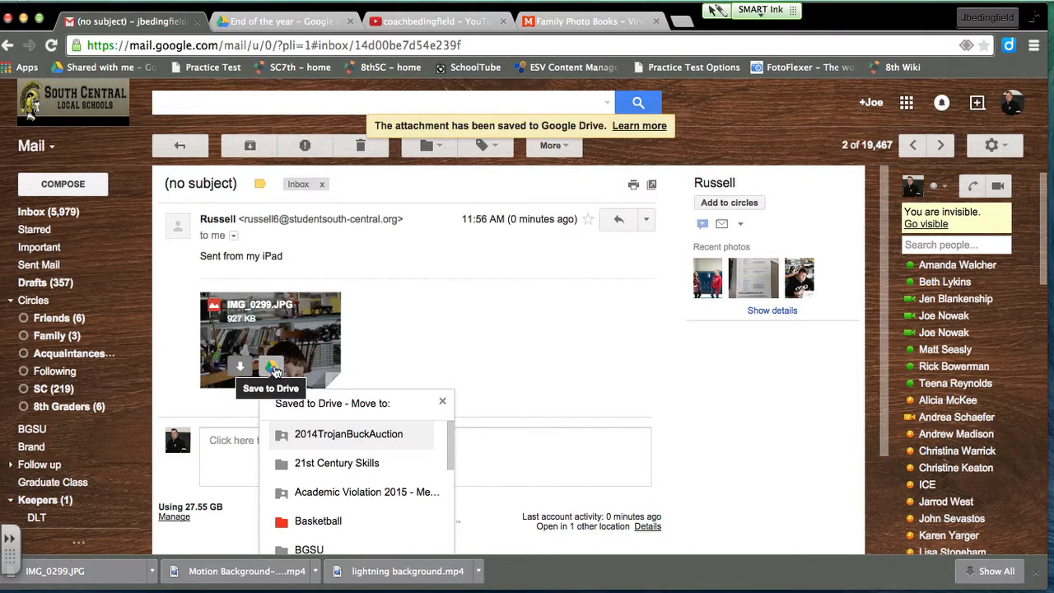
scroll(297, 491, down, 3)
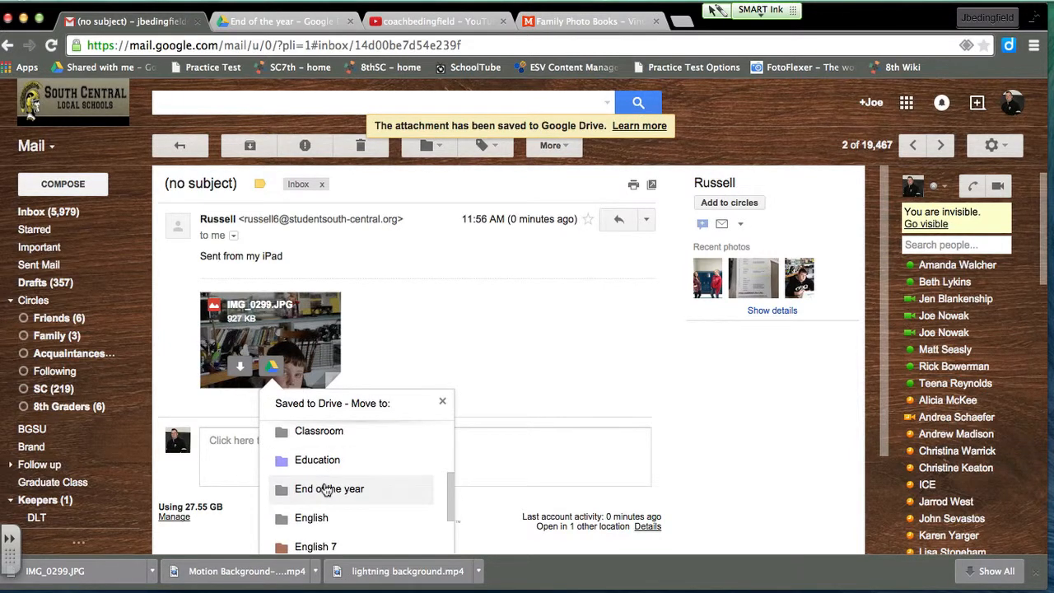
click(327, 489)
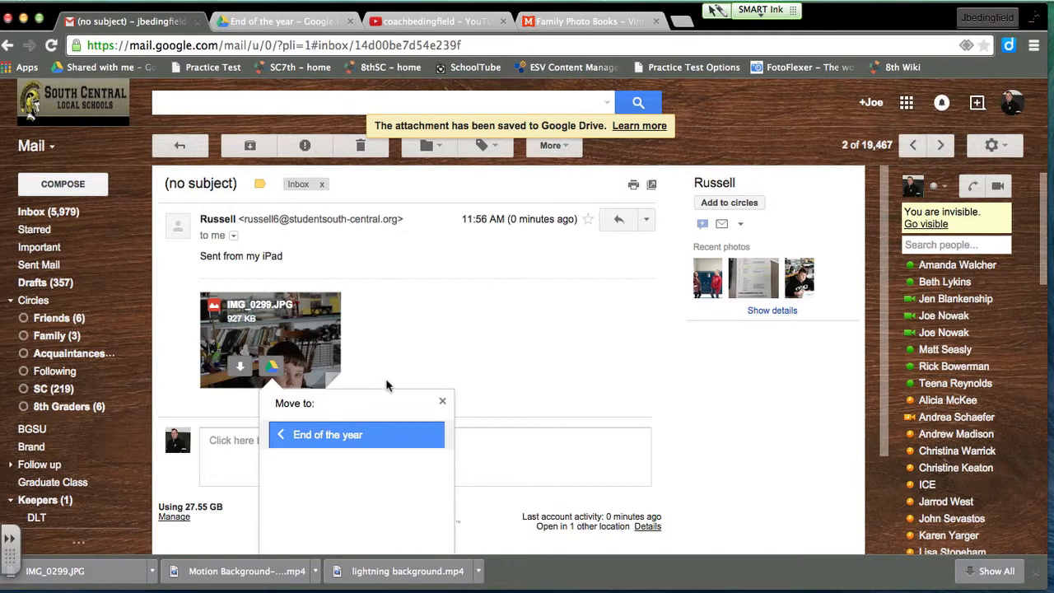
scroll(381, 423, down, 1)
click(314, 543)
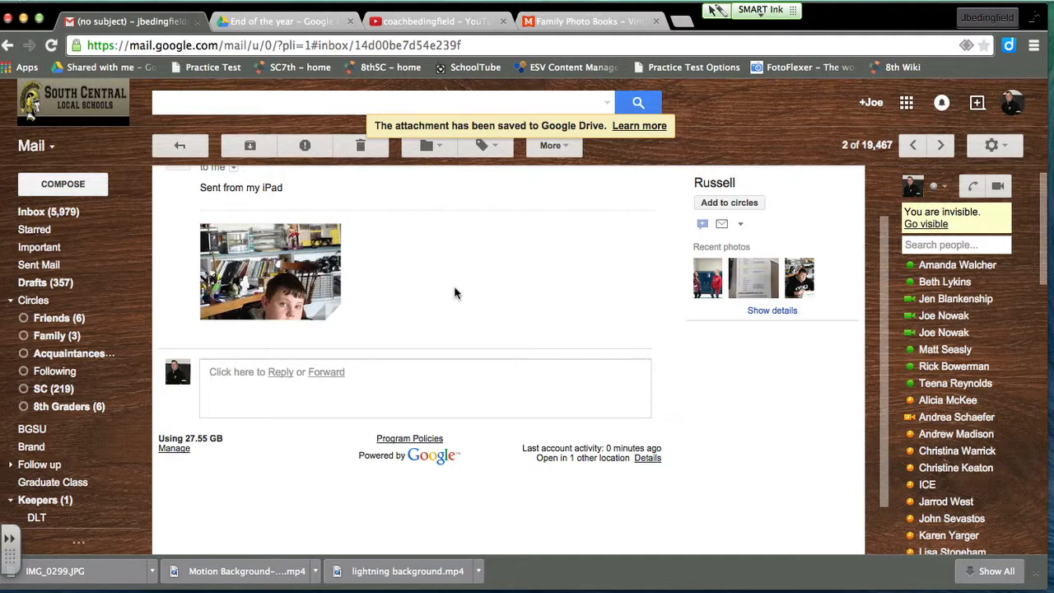
Open the 11:57 am email in the inbox and save attachment IMG_0255.JPG to the "End of the year" Drive folder.
click(180, 145)
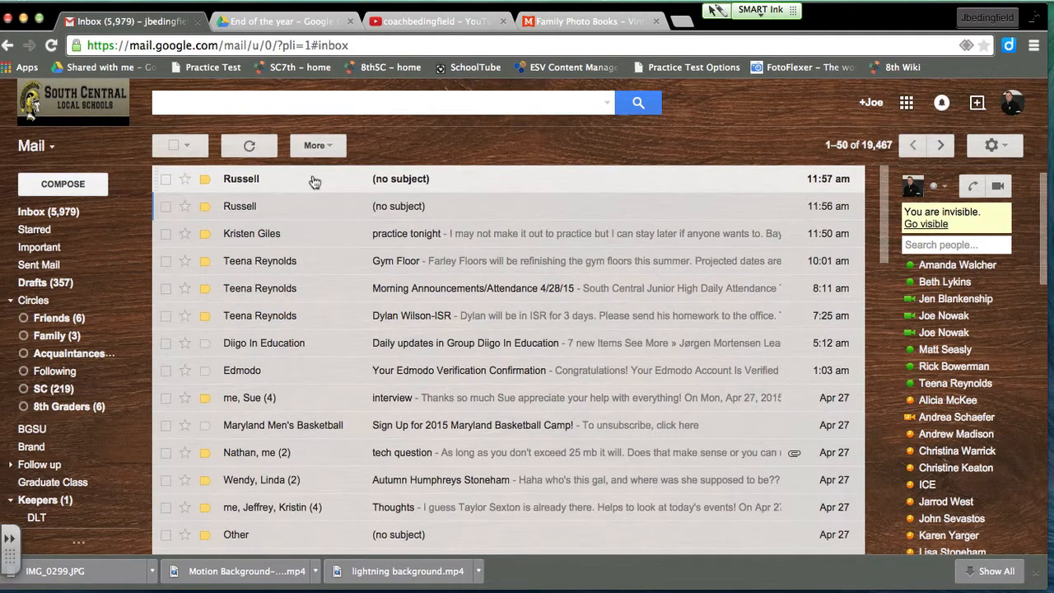
click(313, 181)
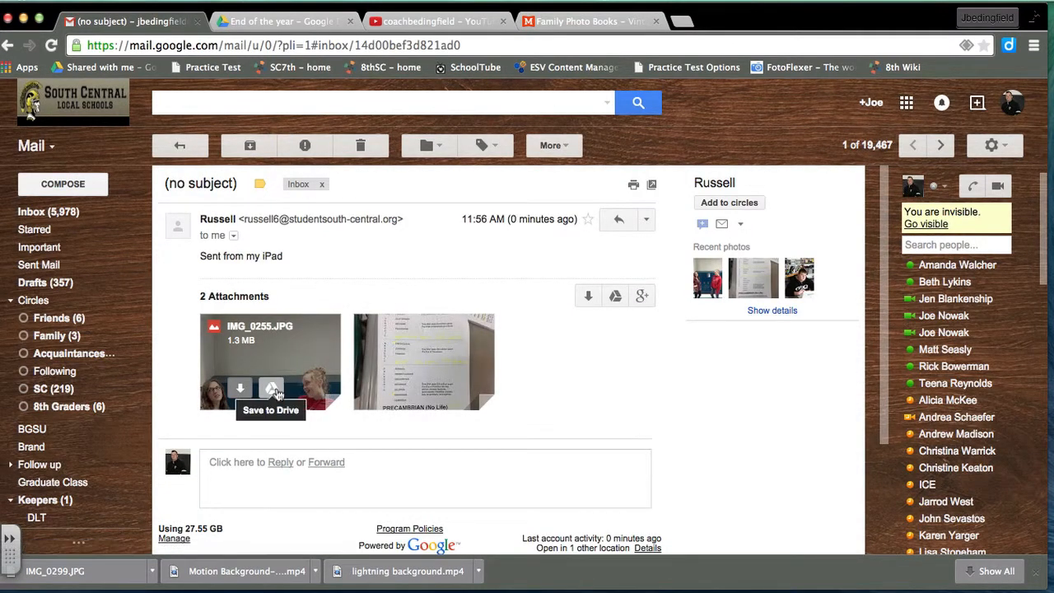
click(271, 389)
scroll(330, 420, down, 3)
scroll(337, 420, up, 3)
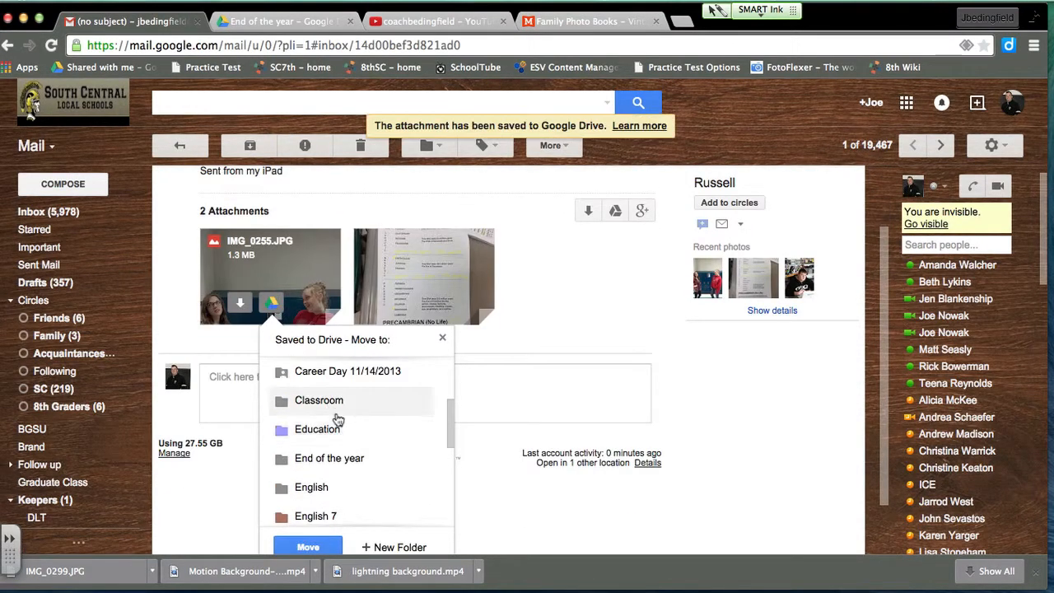
double_click(350, 458)
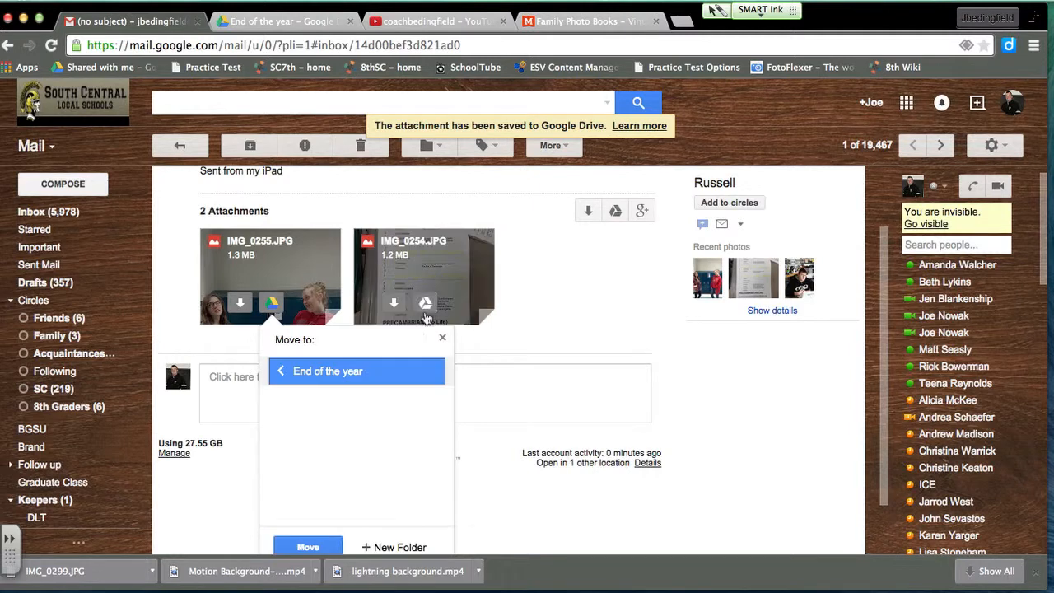
click(309, 546)
Save attachment IMG_0254.JPG to the "End of the year" folder and select that file in the folder in Google Drive.
click(425, 298)
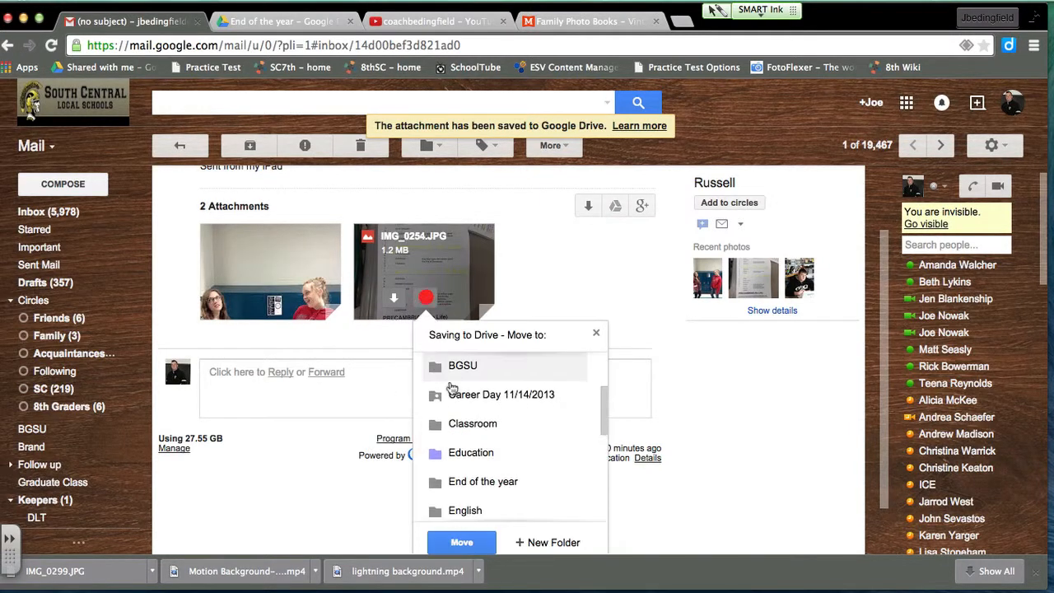
double_click(486, 491)
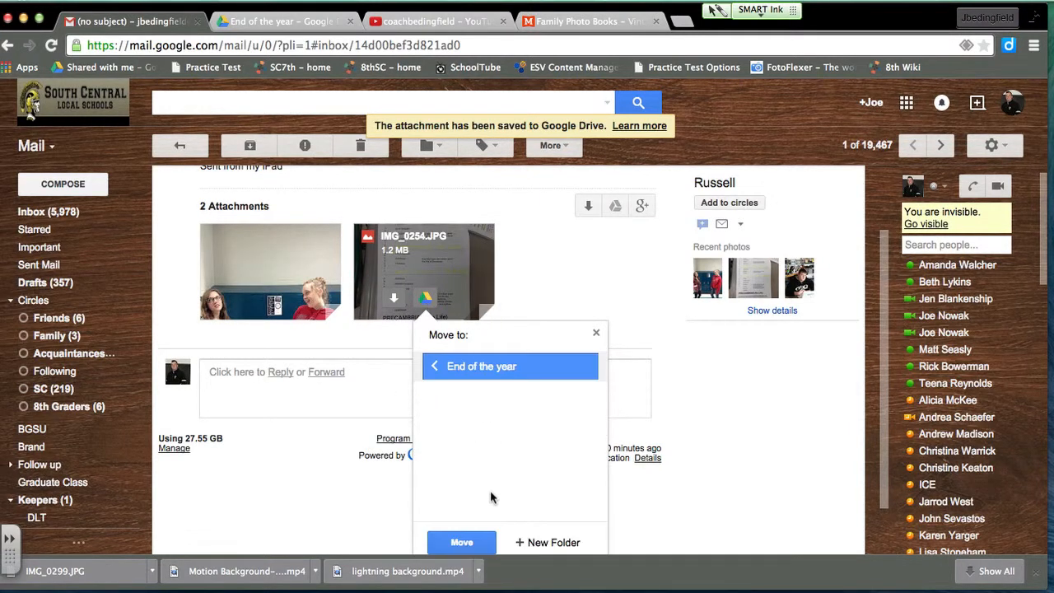
click(462, 543)
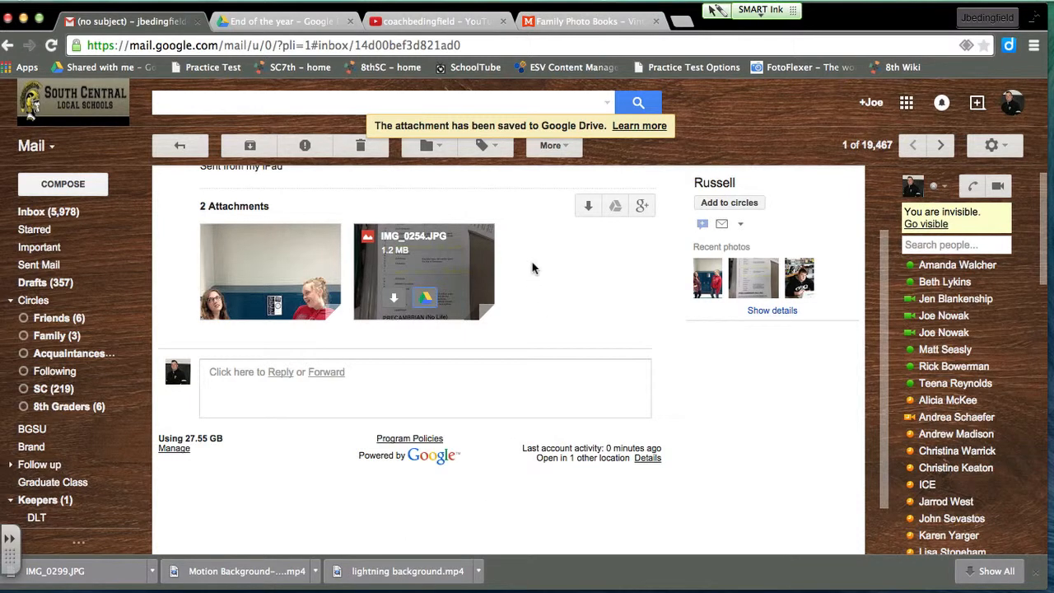
click(272, 23)
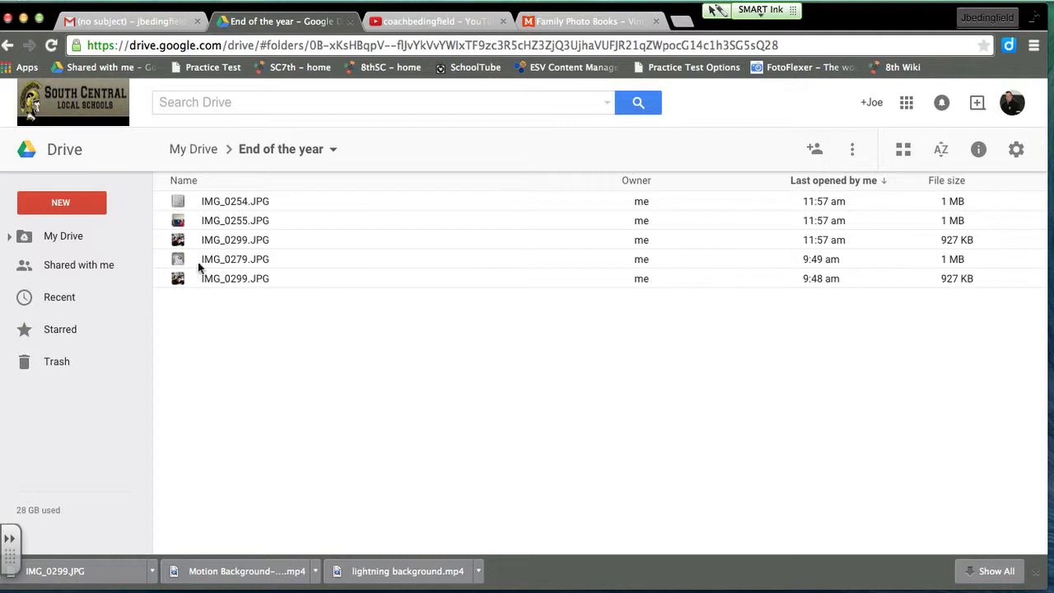
click(220, 205)
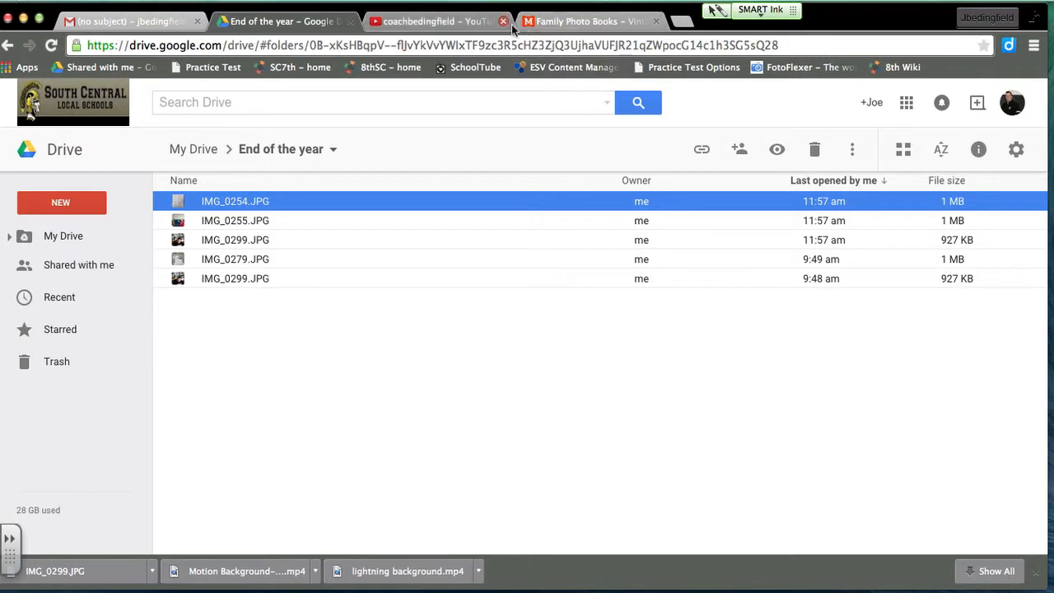
Switch to Mixbook and view the format options of the Vintage Year In Review Book.
click(540, 22)
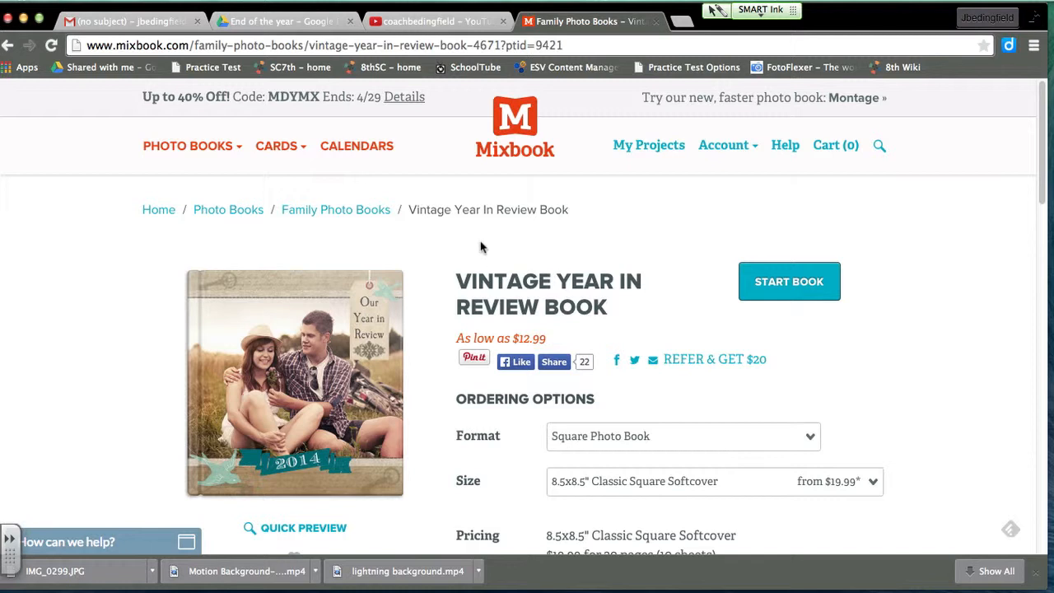
click(668, 435)
scroll(677, 462, down, 1)
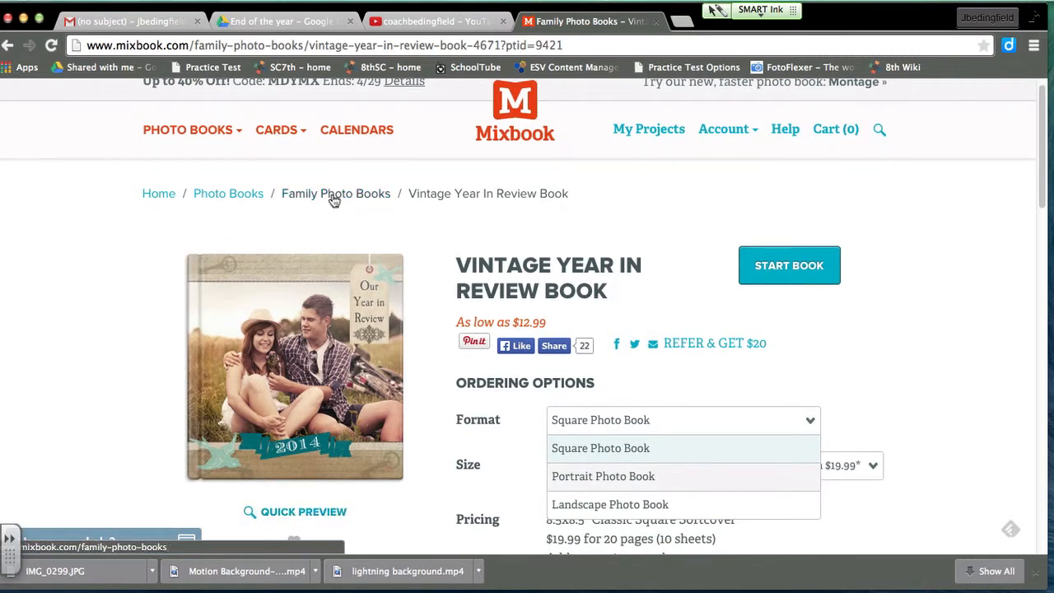
scroll(284, 238, up, 1)
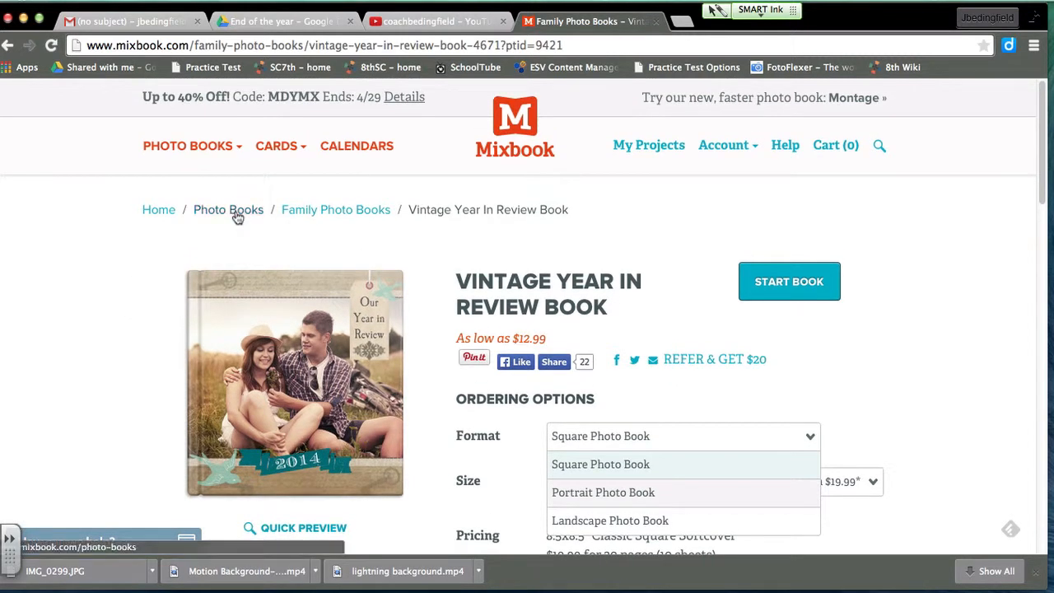
Browse the Family Photo Books designs and start a new book with the "Man of the House" design.
click(308, 215)
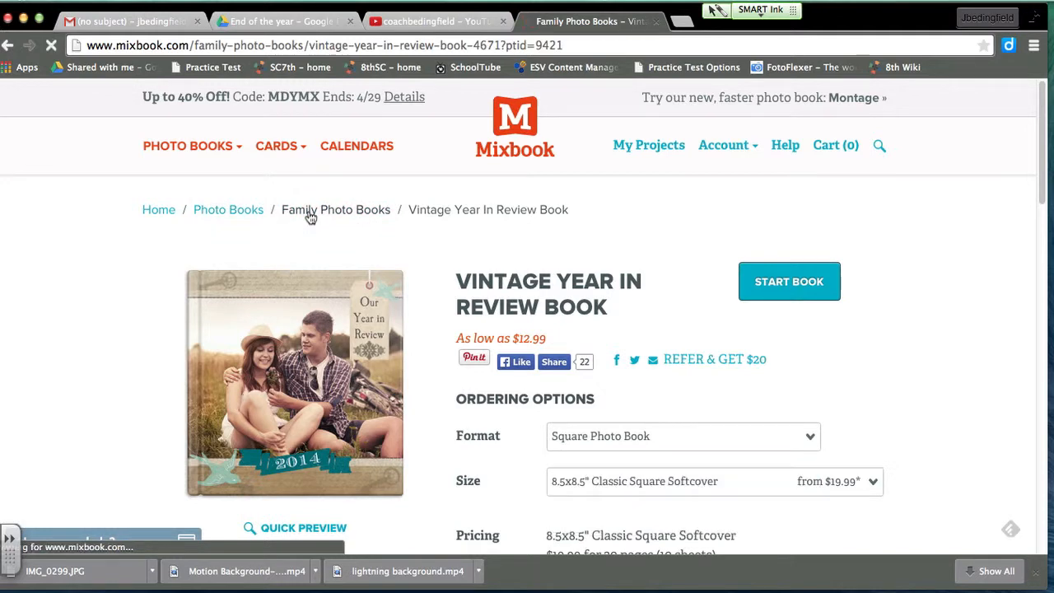
scroll(871, 333, down, 5)
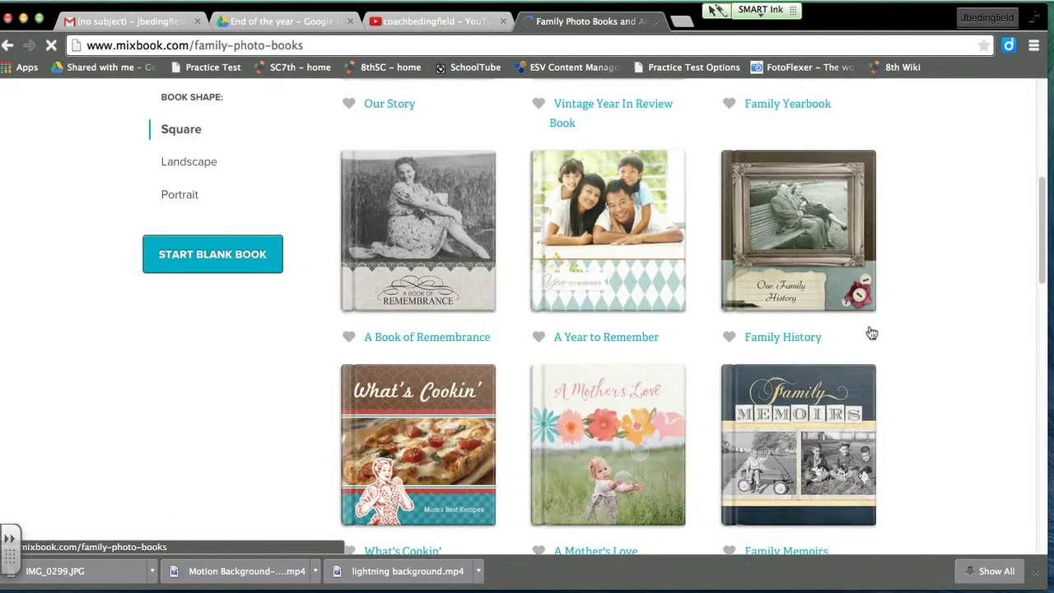
scroll(871, 332, down, 5)
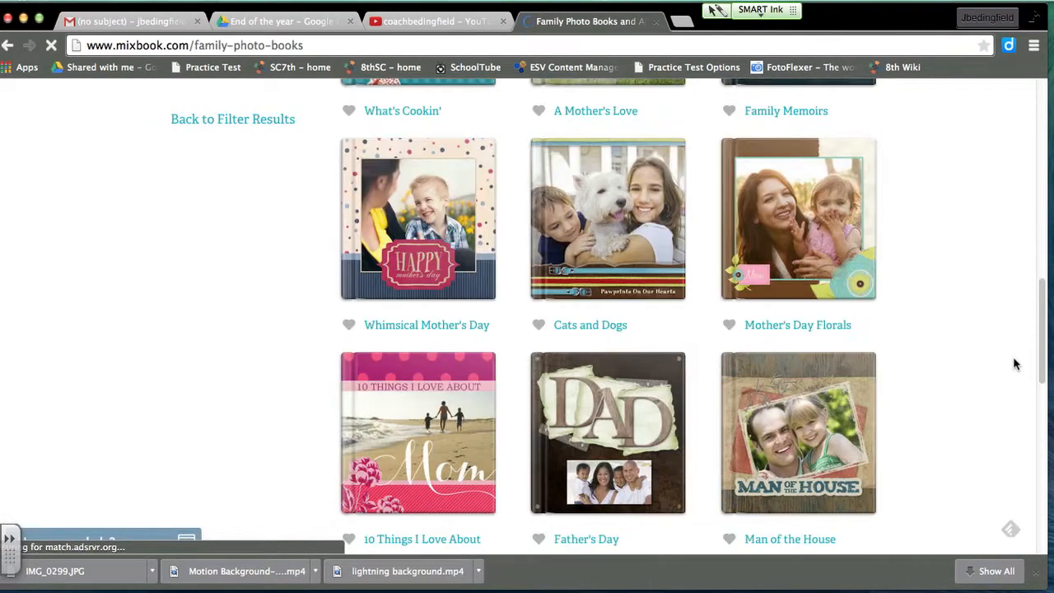
scroll(936, 396, down, 2)
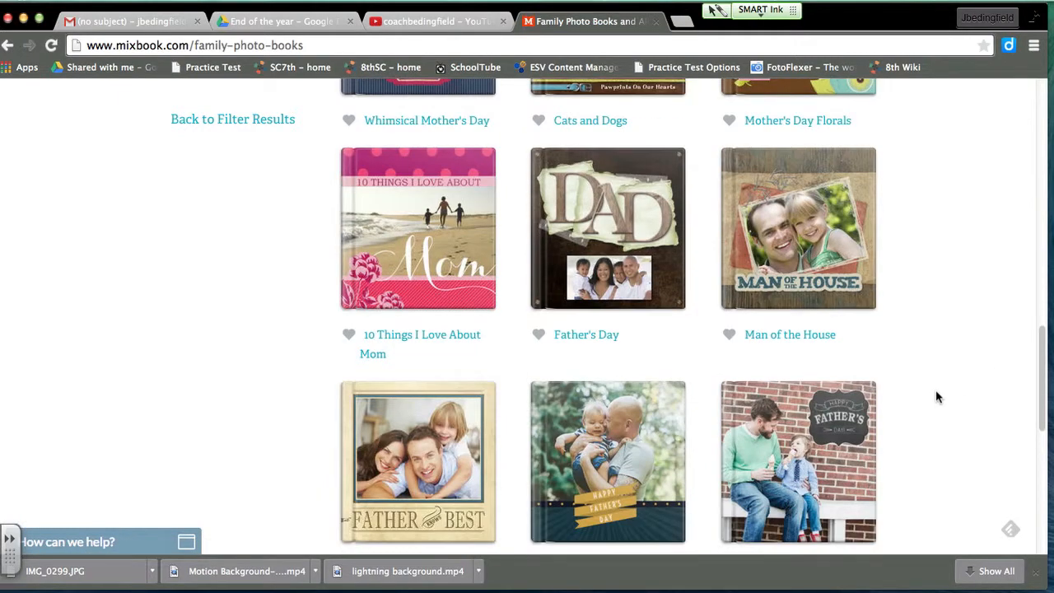
click(798, 241)
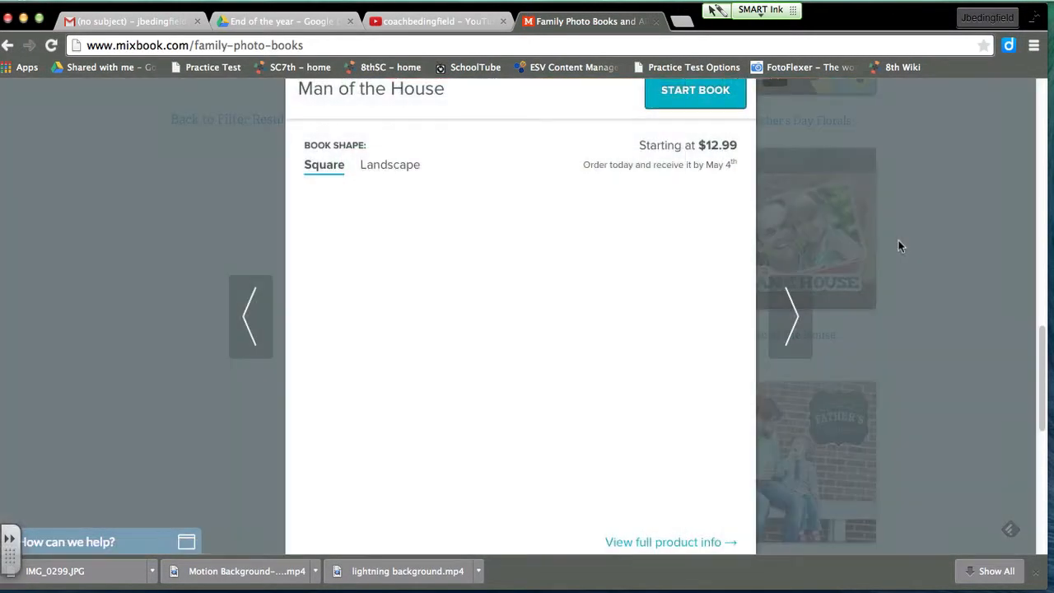
click(674, 100)
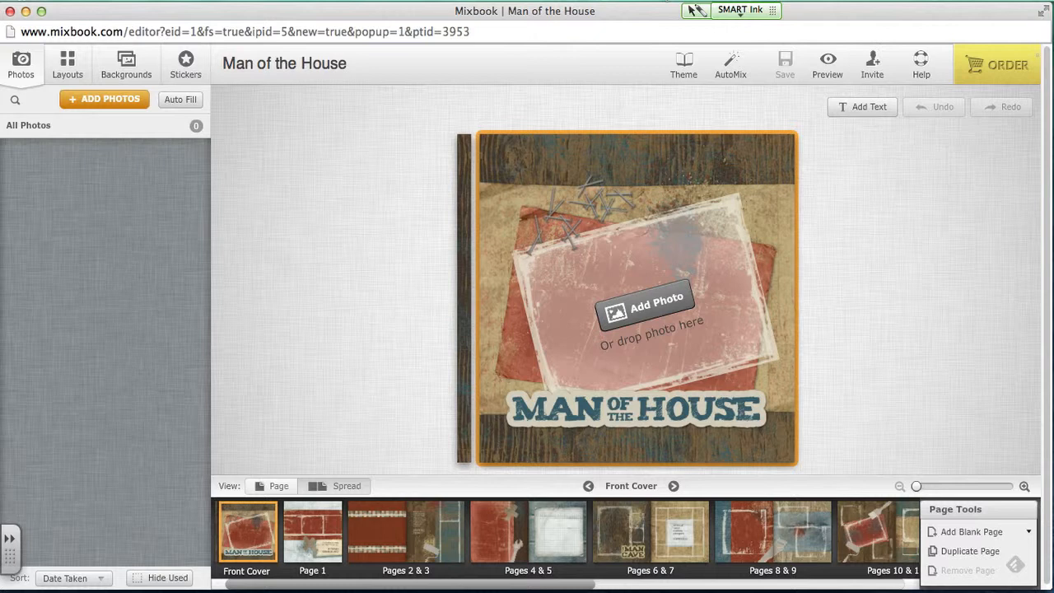
Add the photo IMG_0113.JPG from the computer to the front cover's photo frame.
click(638, 315)
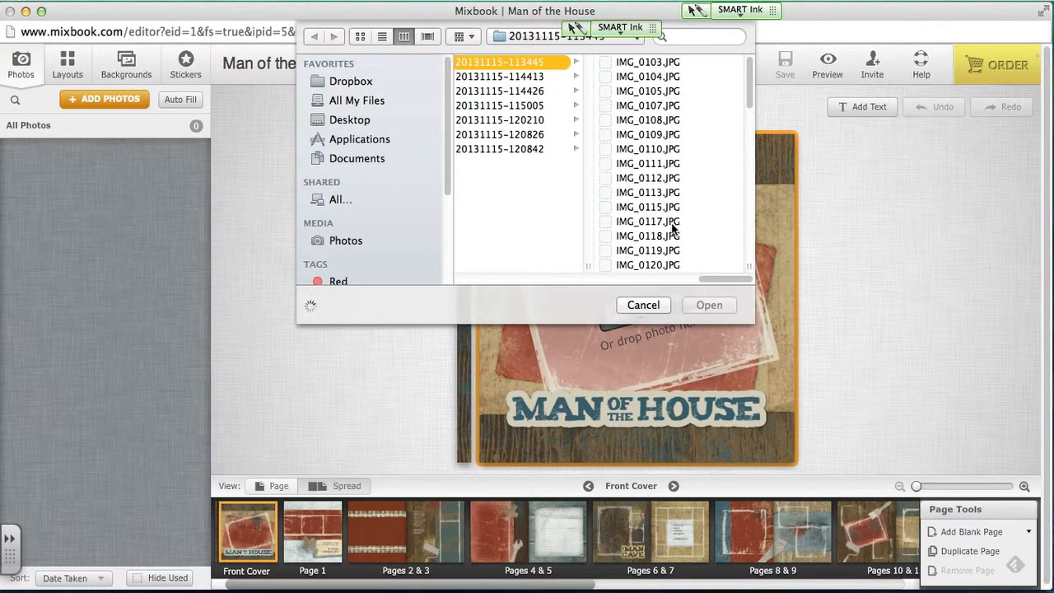
click(651, 193)
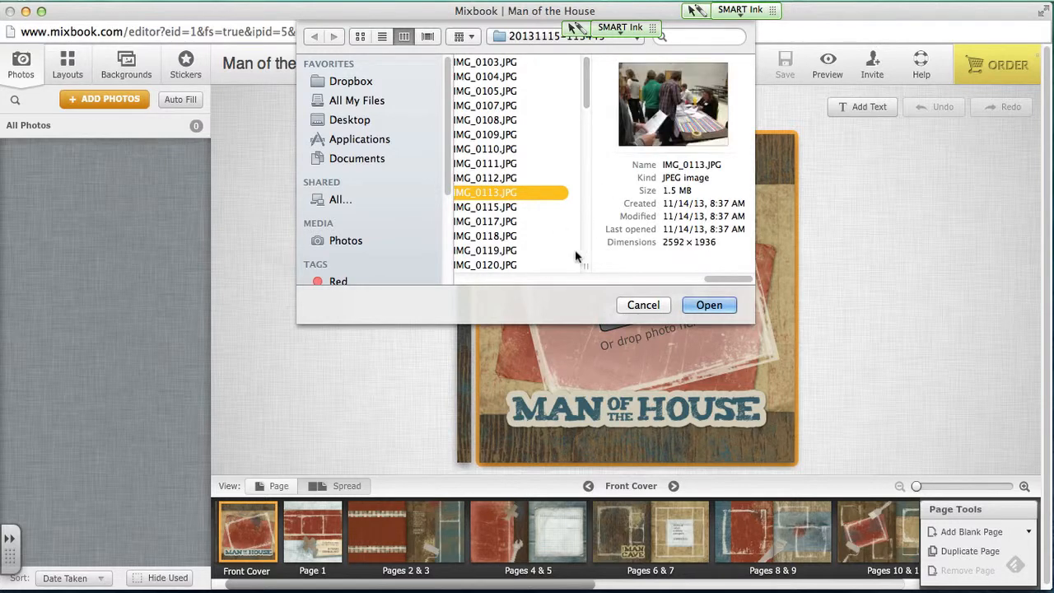
click(698, 306)
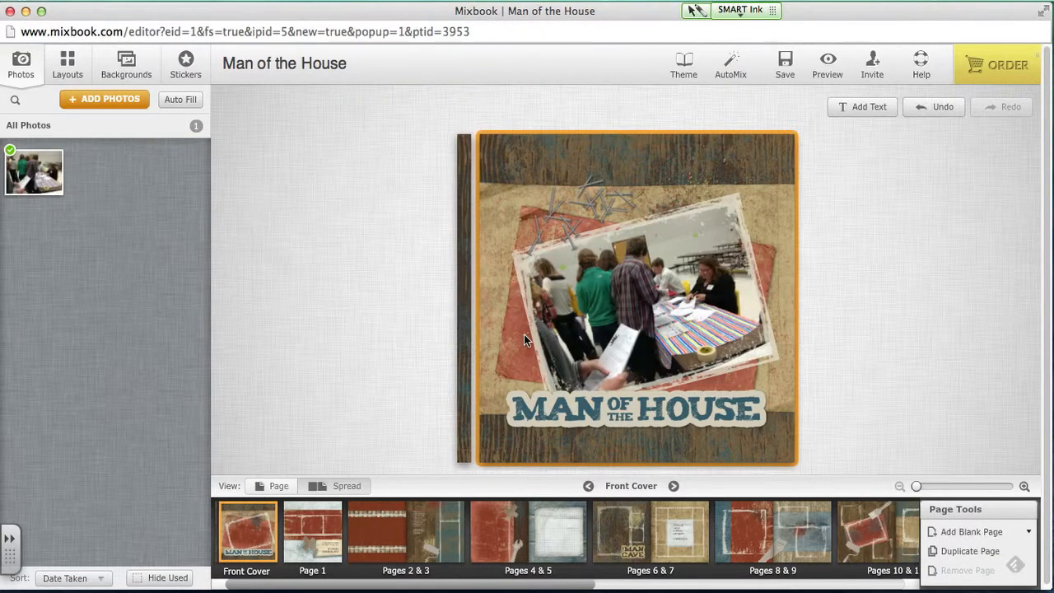
Shrink the "Man of the House" title sticker into the front cover's lower-left corner and view its shadow customization options.
click(587, 414)
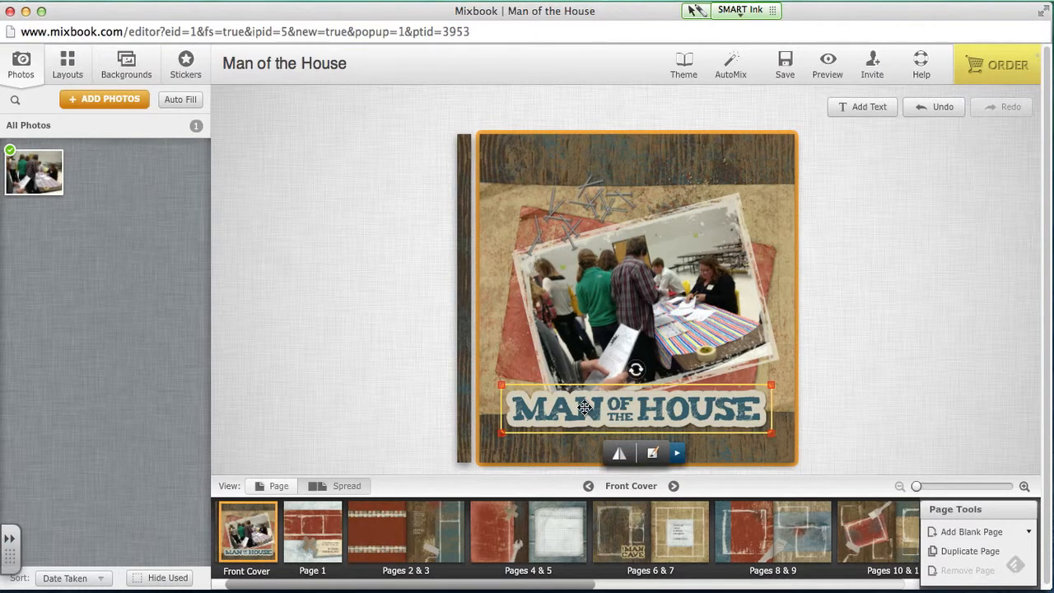
click(652, 453)
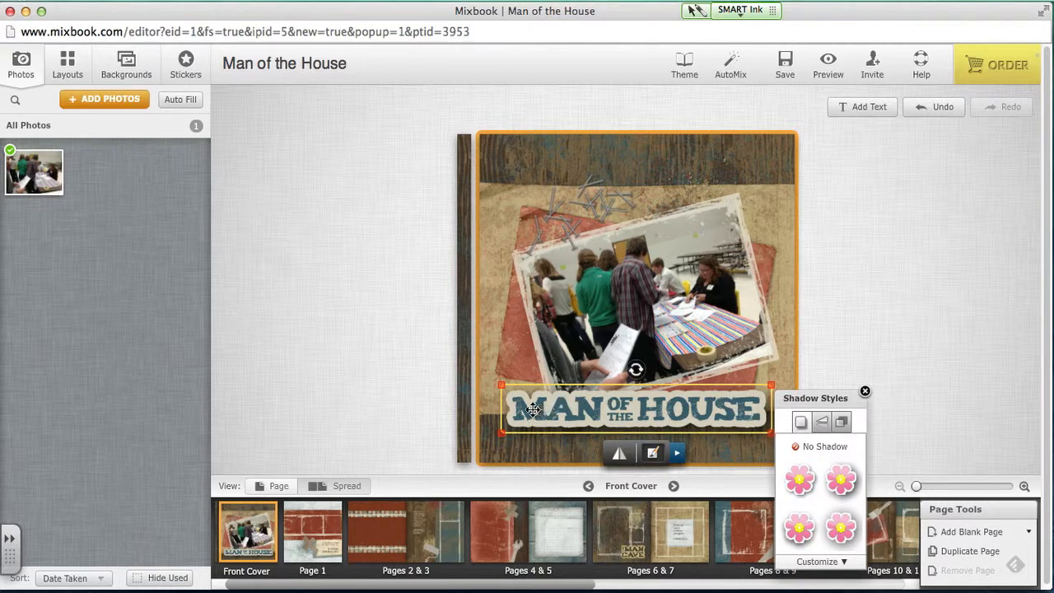
click(620, 453)
click(621, 456)
drag(772, 385, 565, 441)
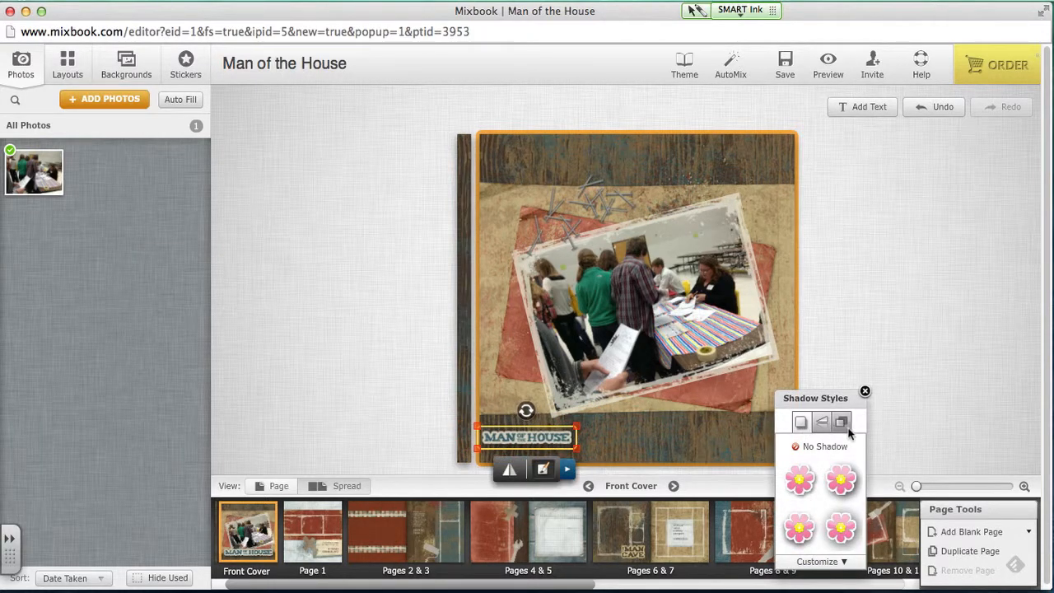
click(836, 561)
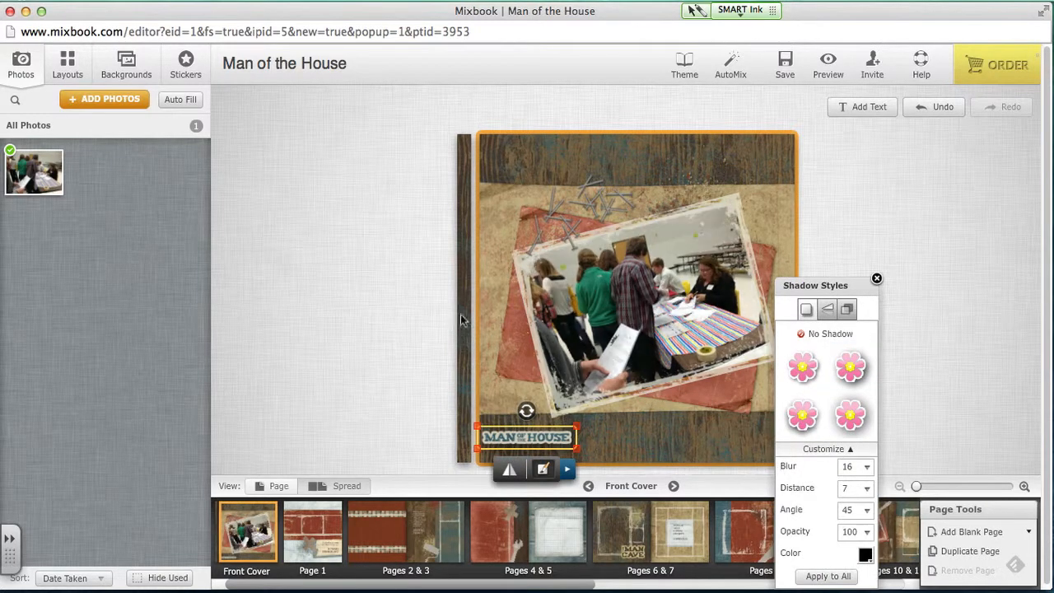
click(415, 323)
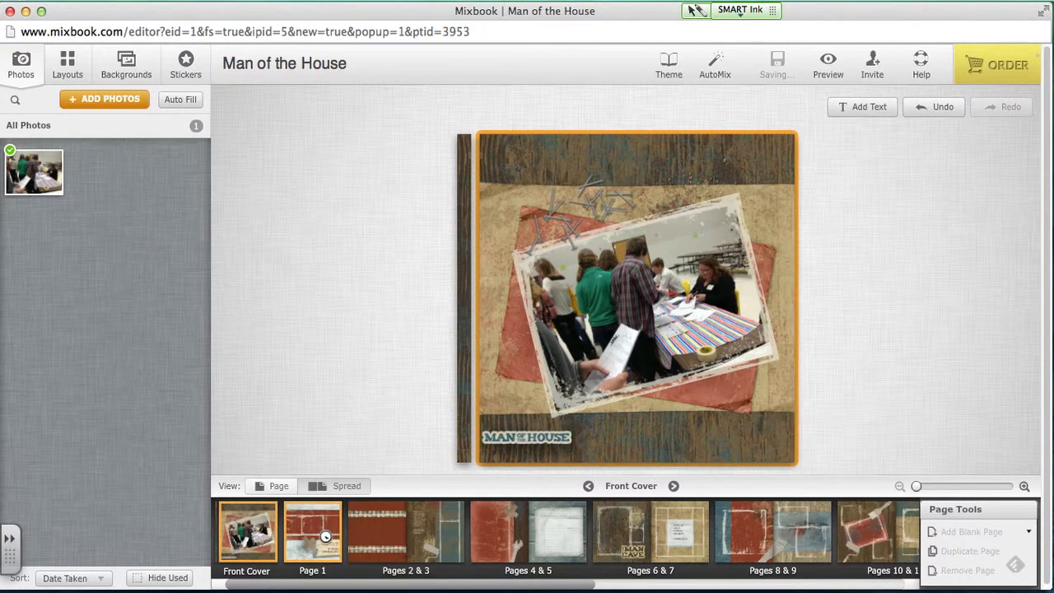
Fill the three photo frames on page 1 with photos from the computer.
click(396, 543)
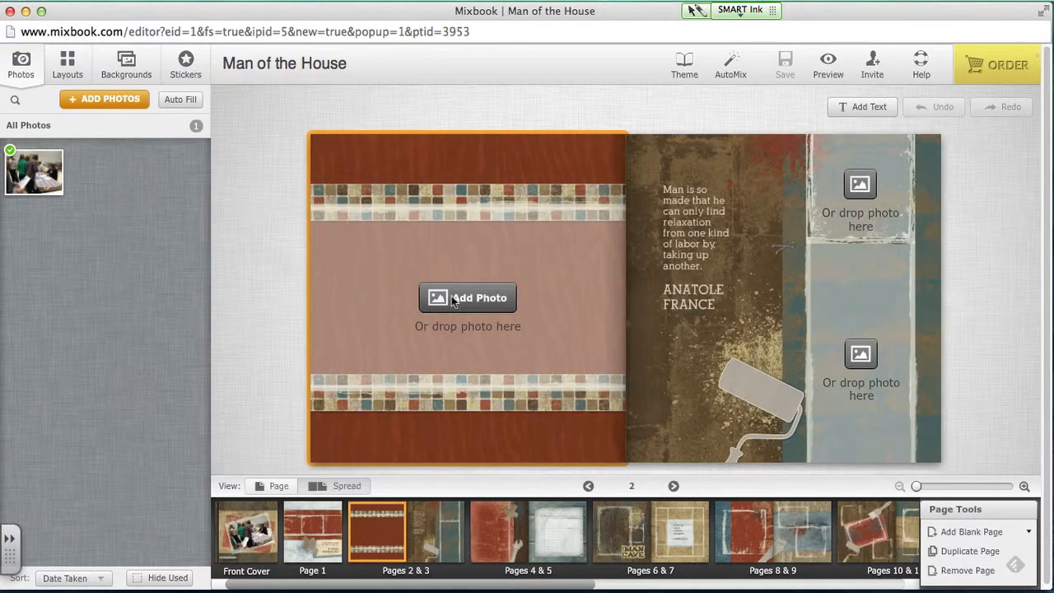
click(305, 539)
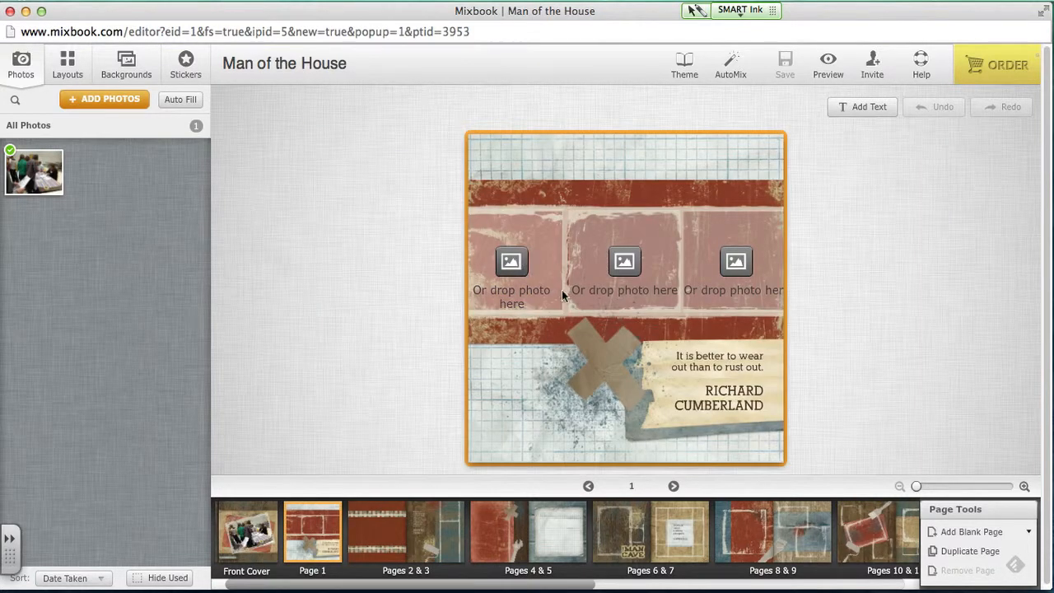
click(496, 290)
click(691, 64)
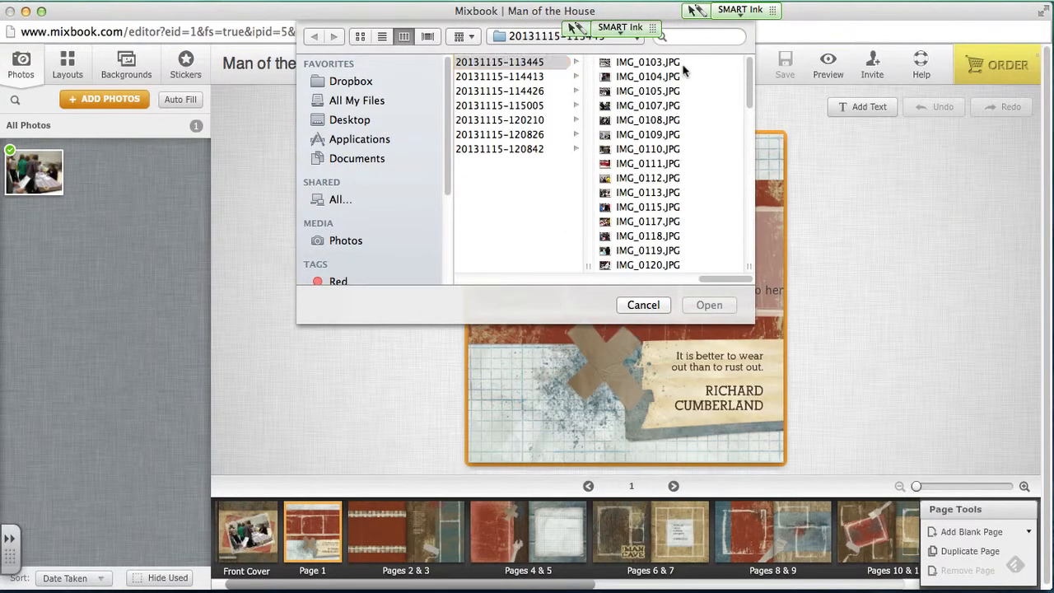
click(709, 305)
Add the photo IMG_0112.JPG from the computer to the large photo frame on page 2.
click(377, 523)
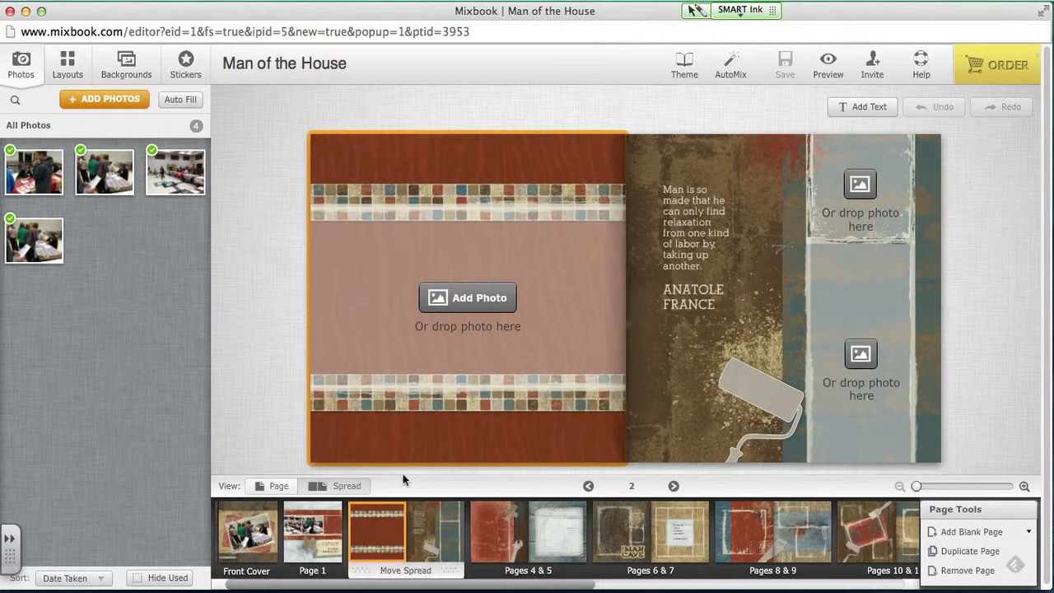
click(467, 293)
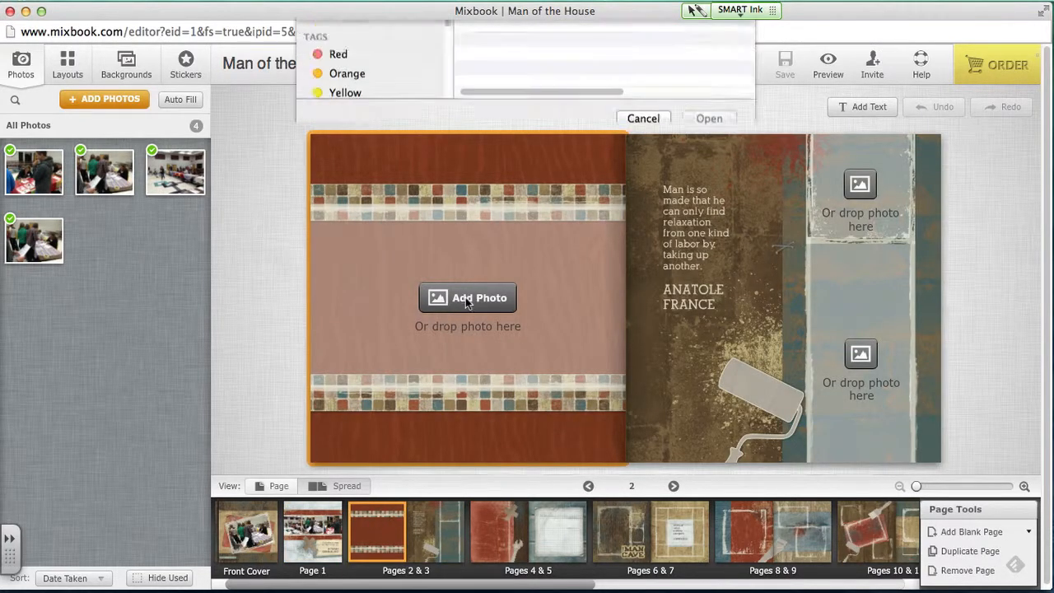
click(648, 180)
click(708, 304)
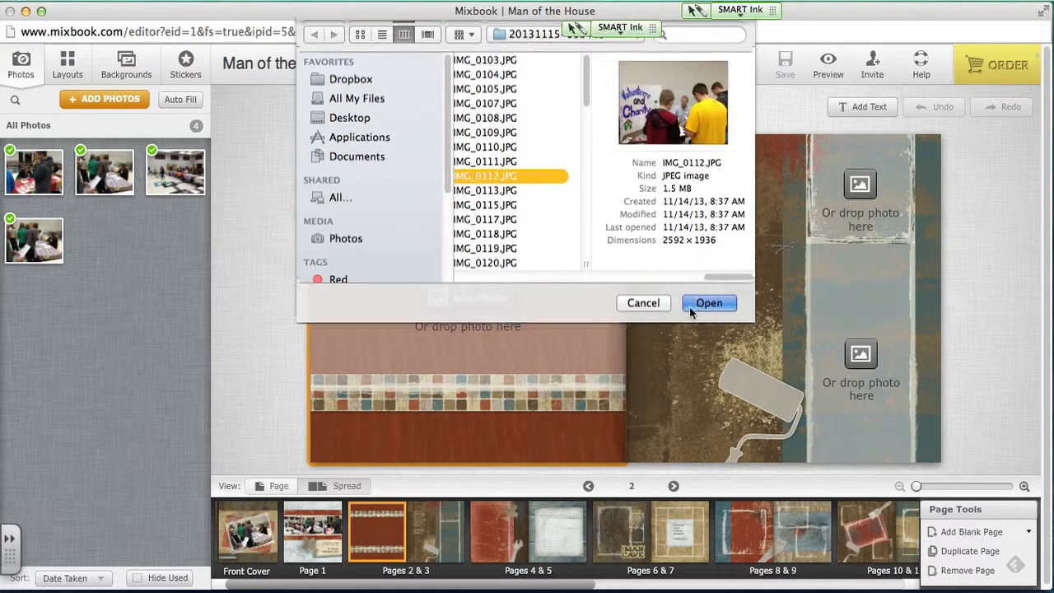
Add IMG_0120.JPG to the upper photo frame on page 3 and IMG_0111.JPG to the lower one.
click(860, 193)
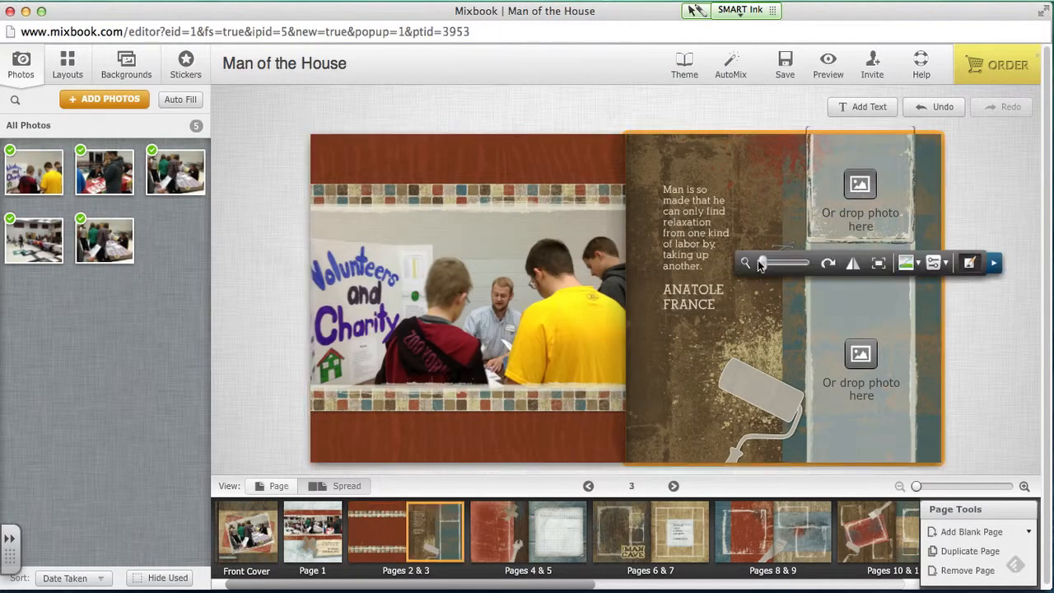
click(656, 264)
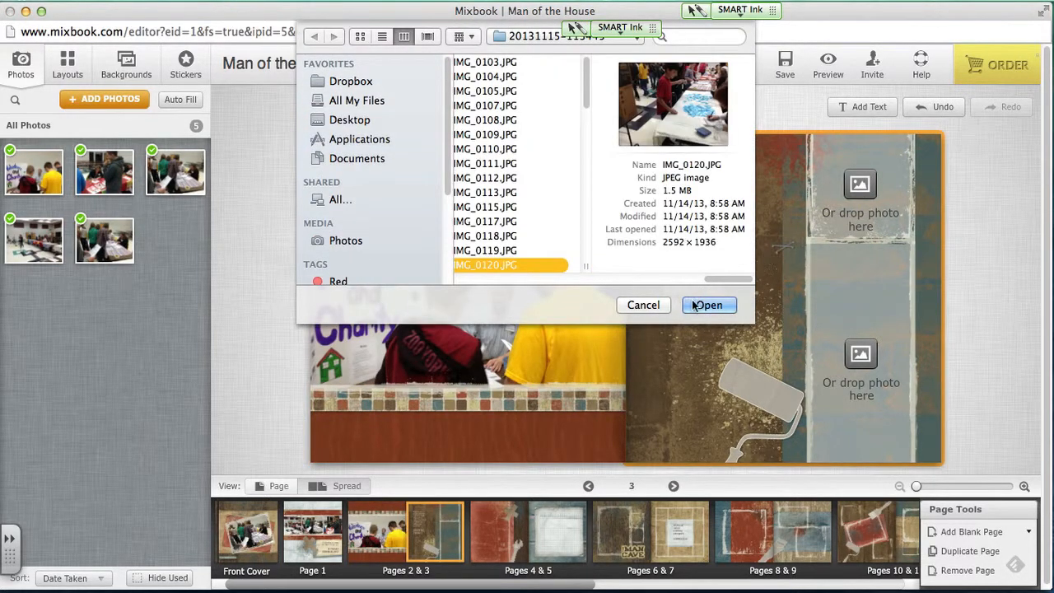
click(708, 305)
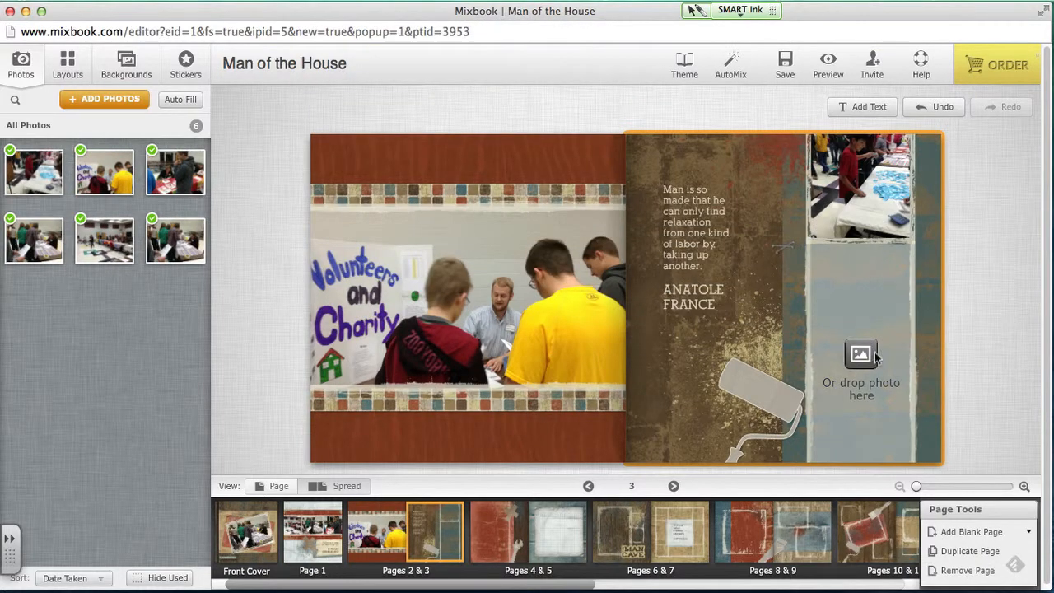
click(860, 354)
click(645, 164)
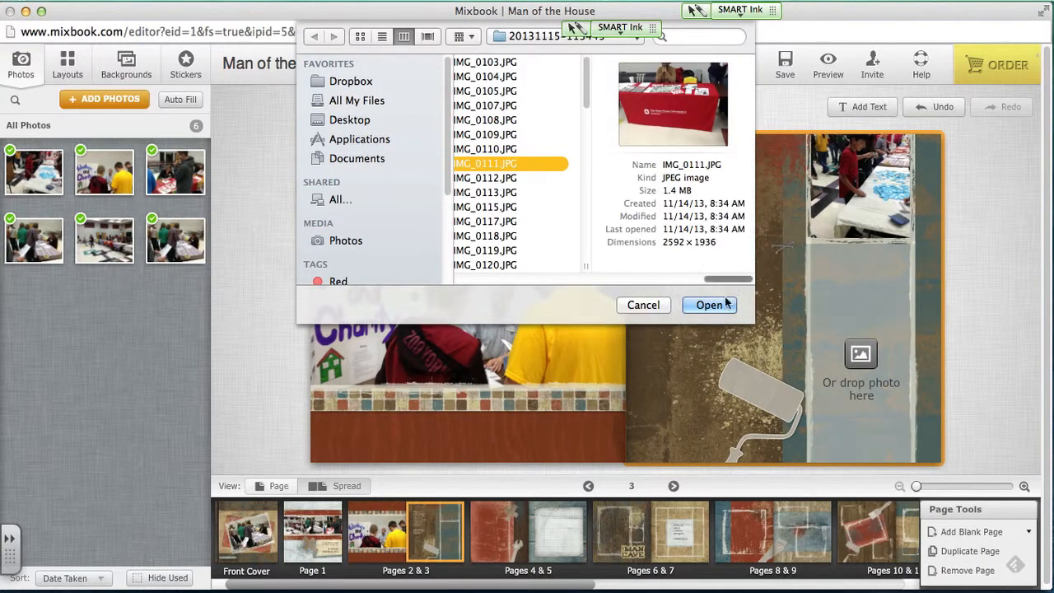
click(708, 305)
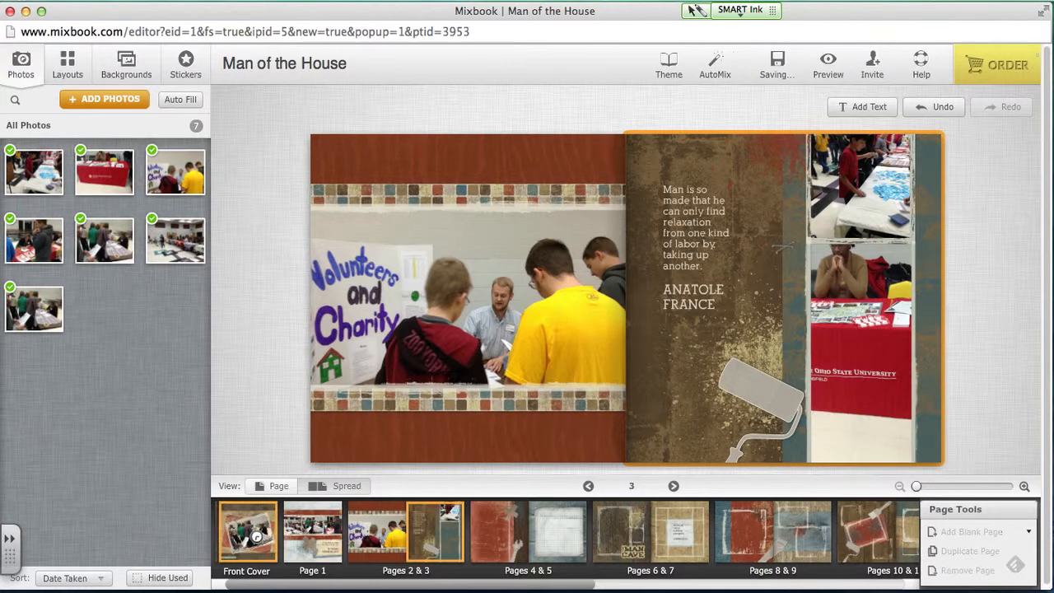
Return to the front cover and open the book preview, enlarging its window.
click(247, 537)
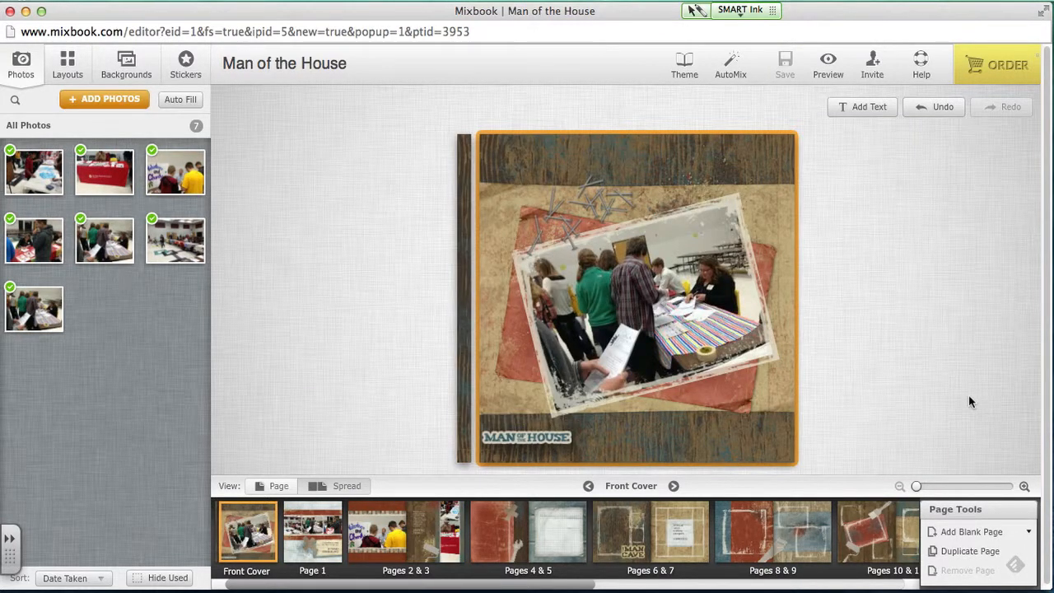
click(829, 66)
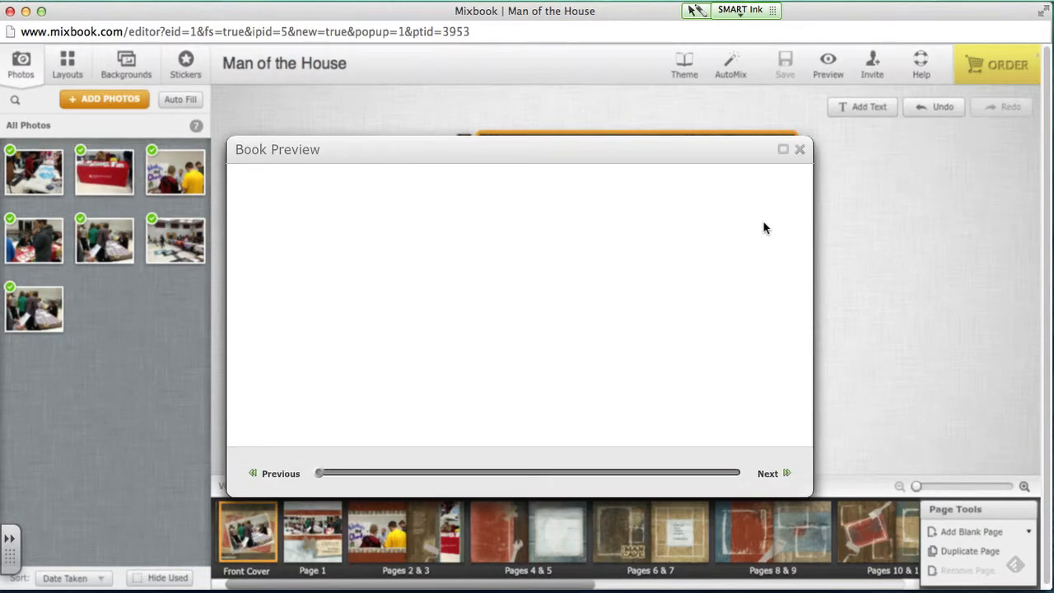
drag(671, 152, 474, 33)
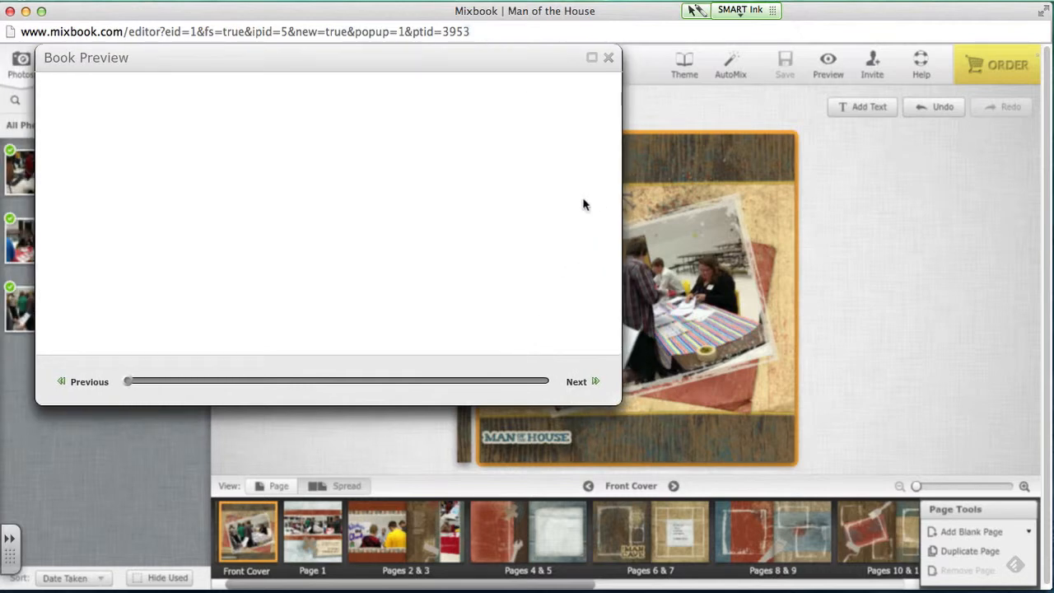
click(592, 56)
click(573, 58)
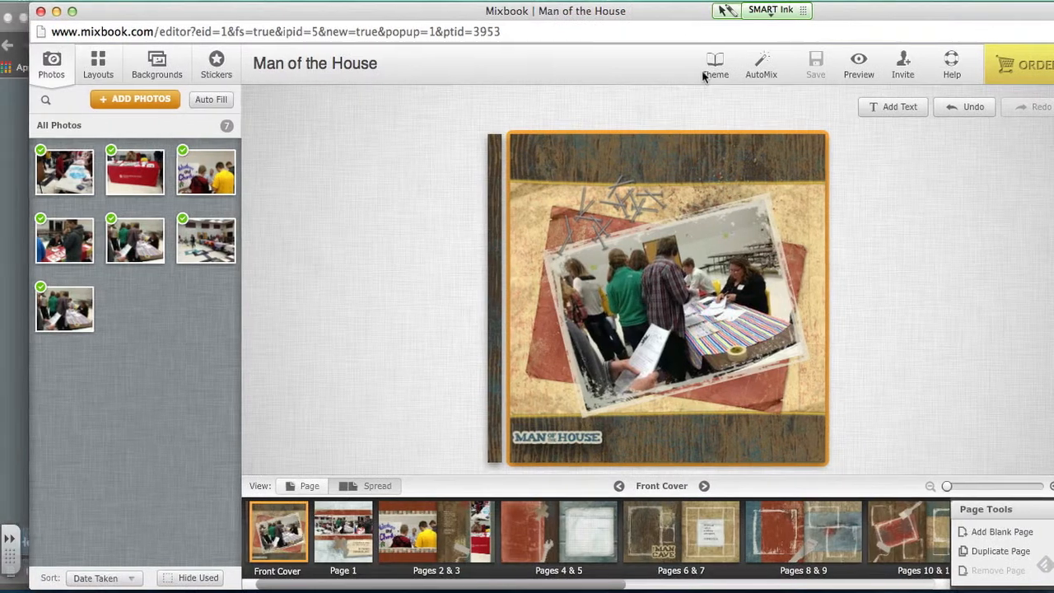
View the theme chooser, dismiss it without changing the theme, and close the book editor.
click(715, 66)
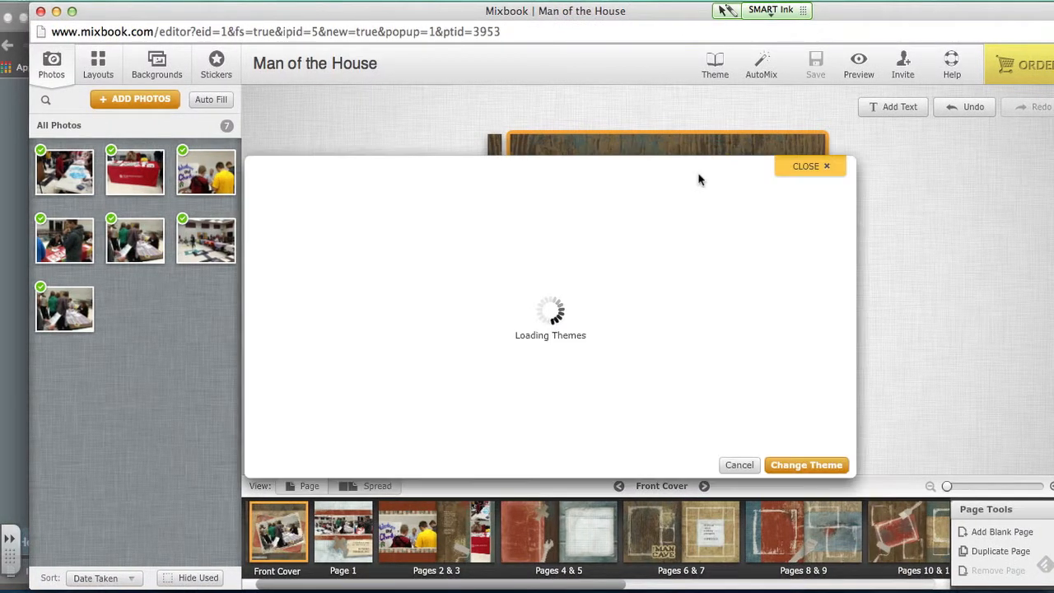
click(811, 167)
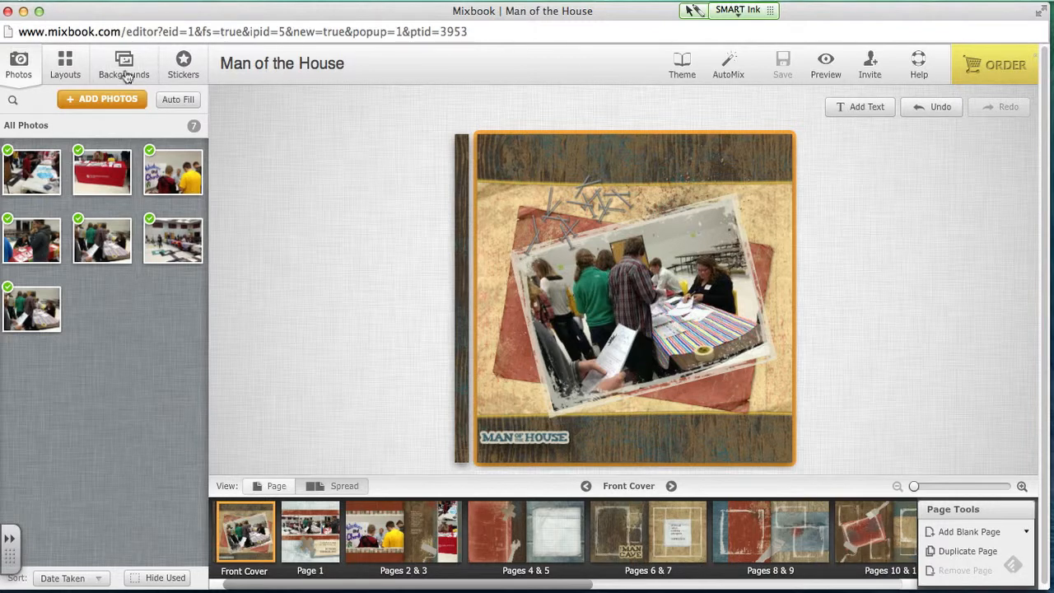
click(8, 12)
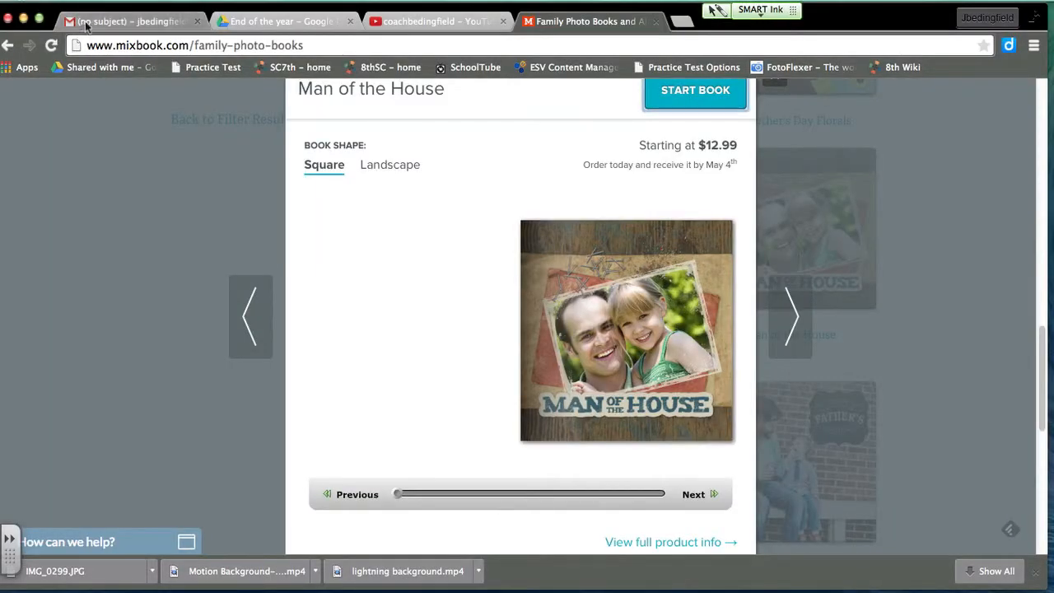
In a new "Man of the House" book, delete the front cover's title sticker and add an empty text box.
click(549, 278)
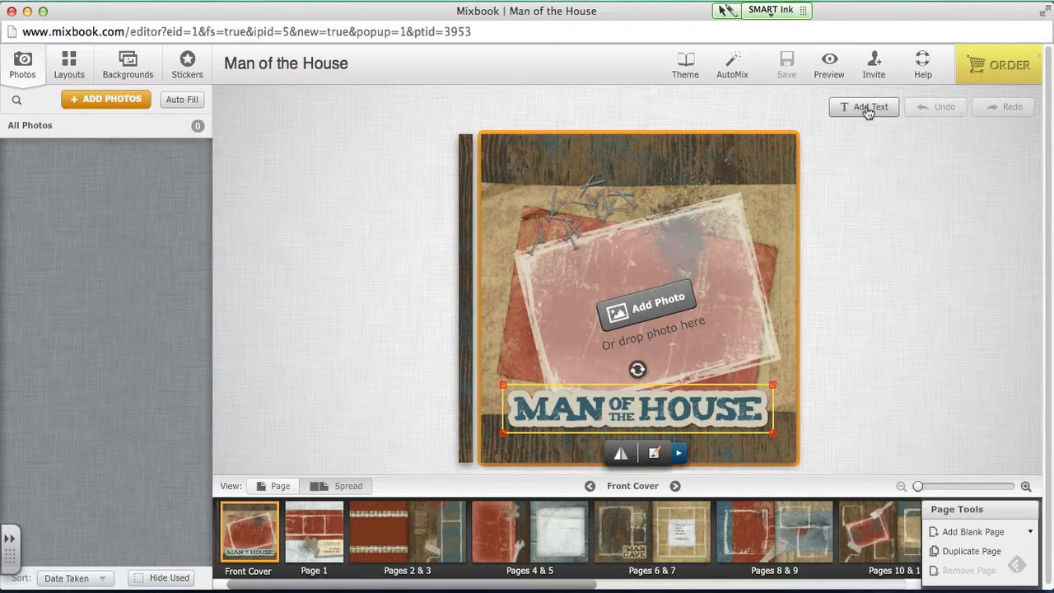
key(Delete)
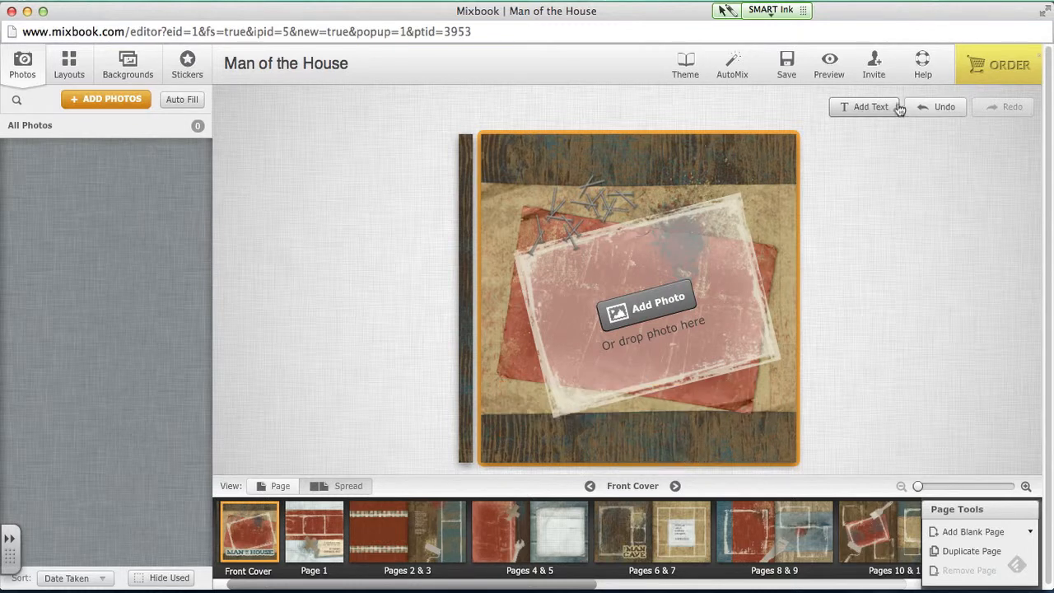
click(864, 107)
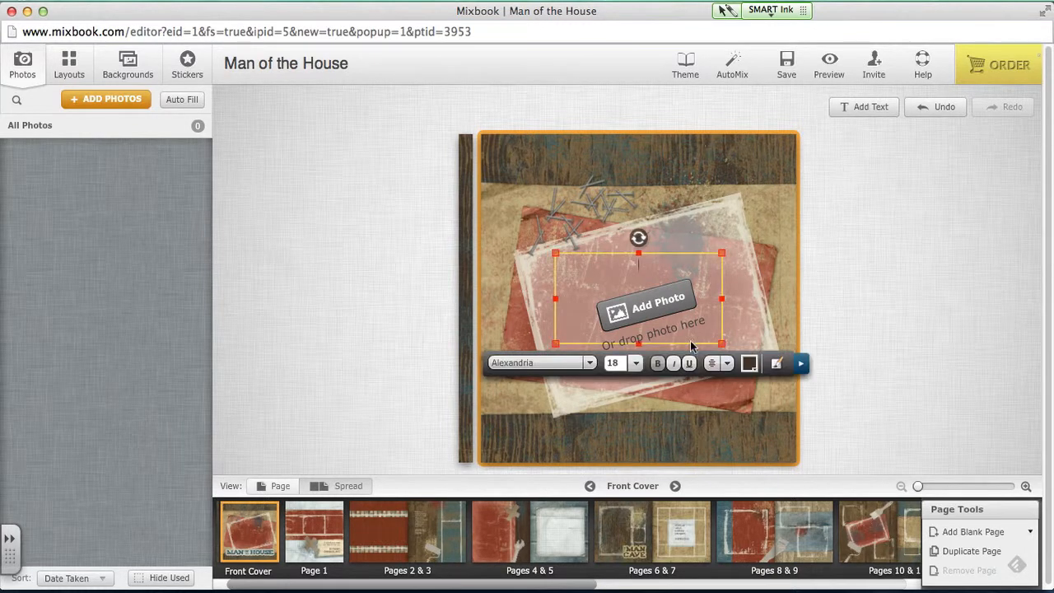
click(659, 317)
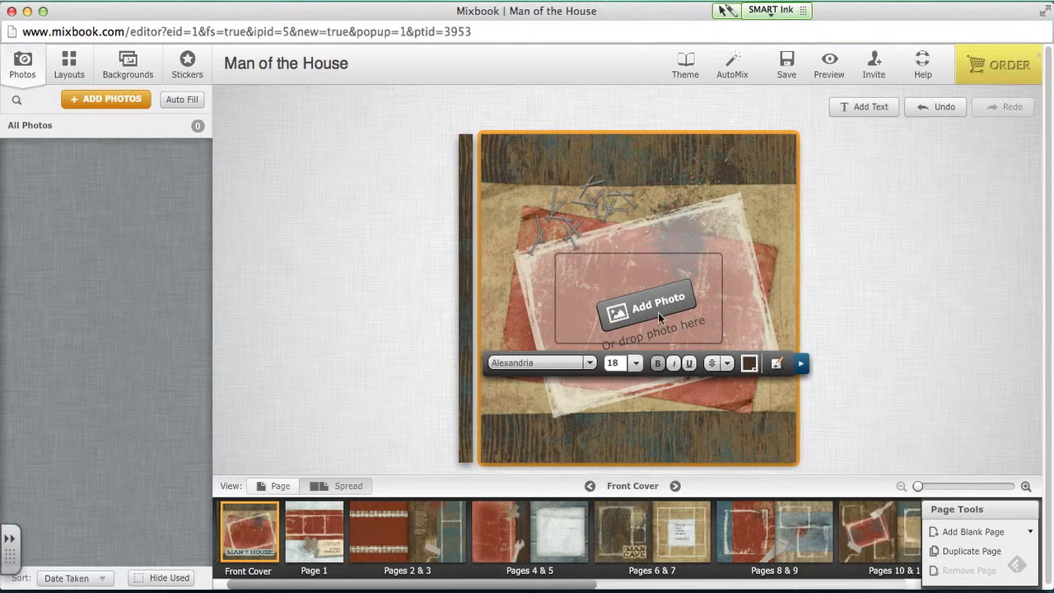
click(721, 353)
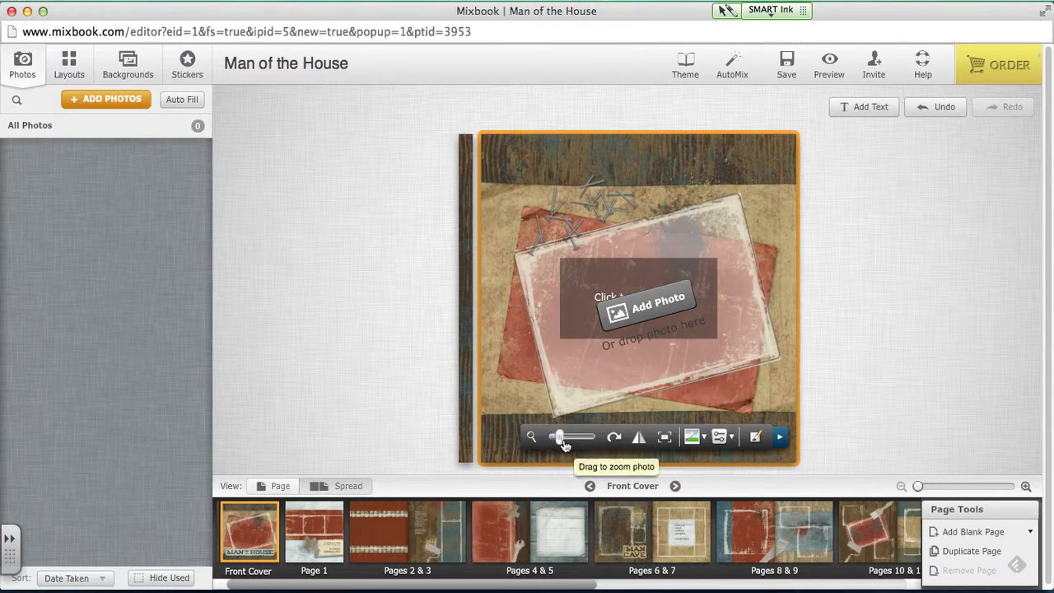
click(664, 352)
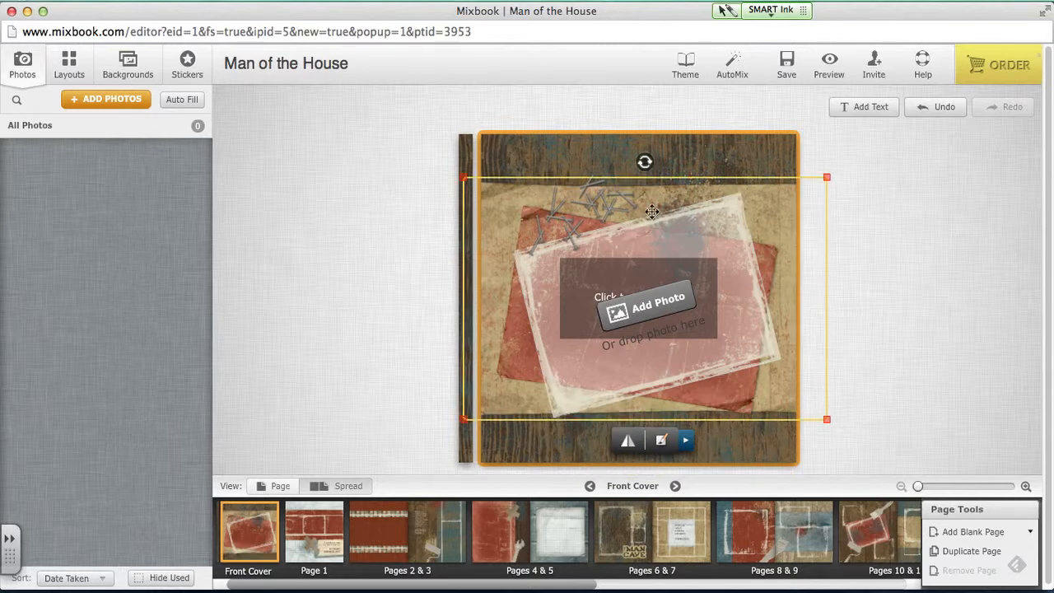
Add IMG_0108.JPG to the front cover's photo frame and IMG_0109.JPG to the remaining empty frame on page 1.
click(639, 309)
click(640, 308)
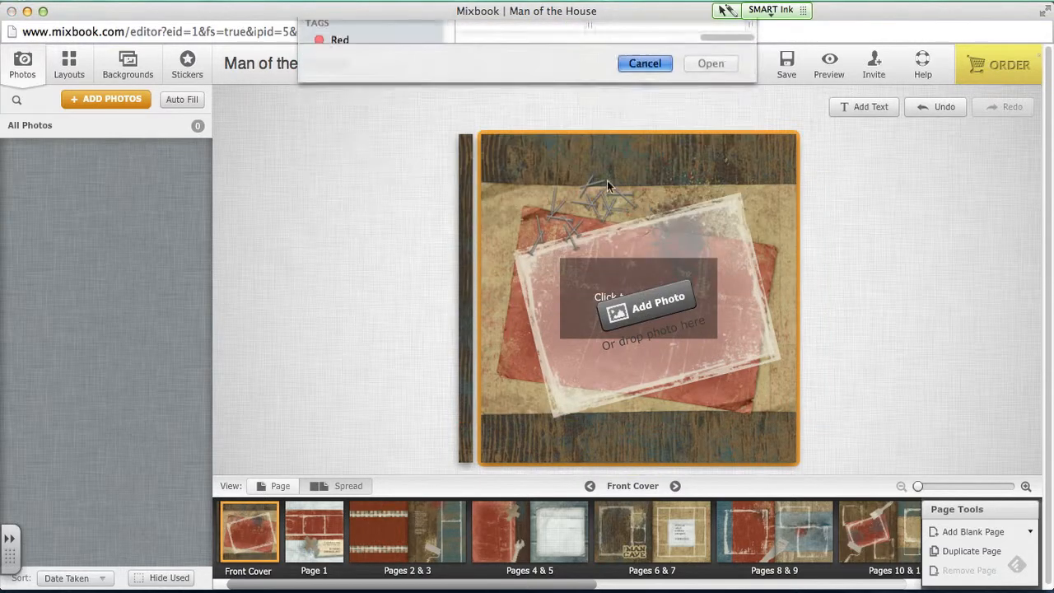
click(639, 291)
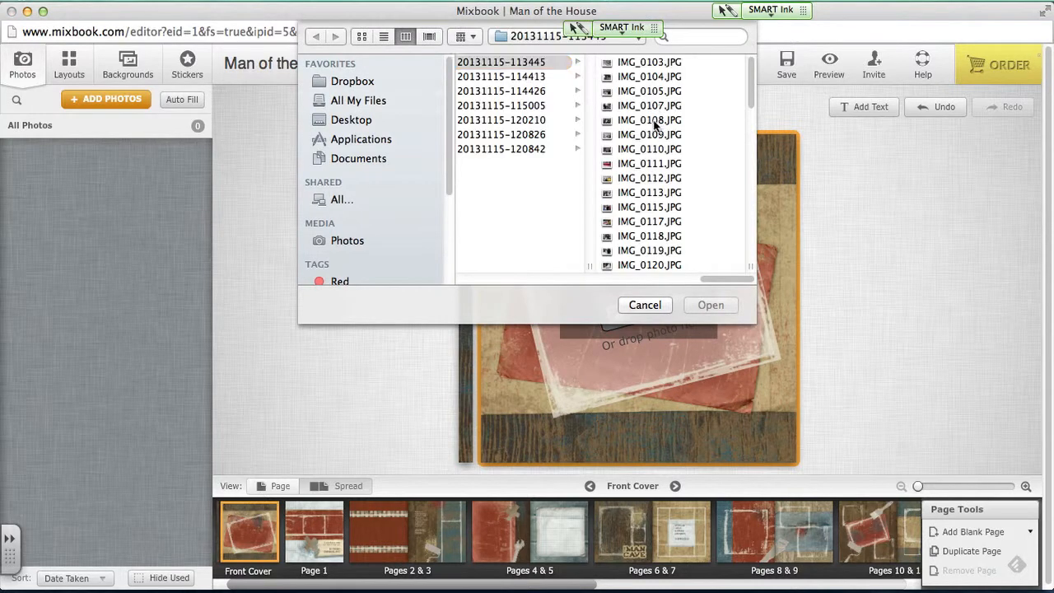
click(657, 123)
click(700, 307)
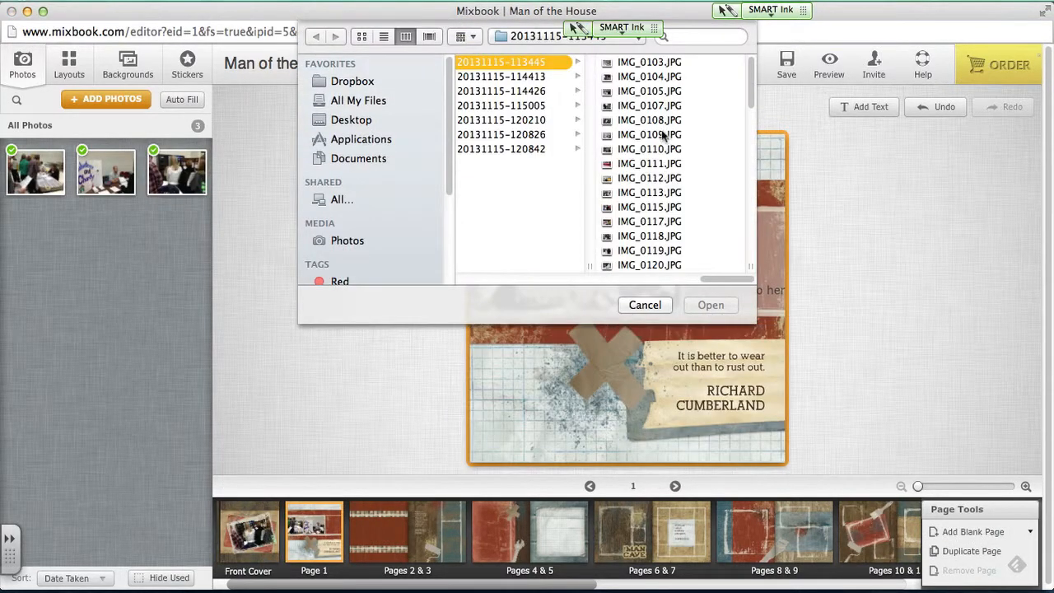
click(663, 136)
click(711, 304)
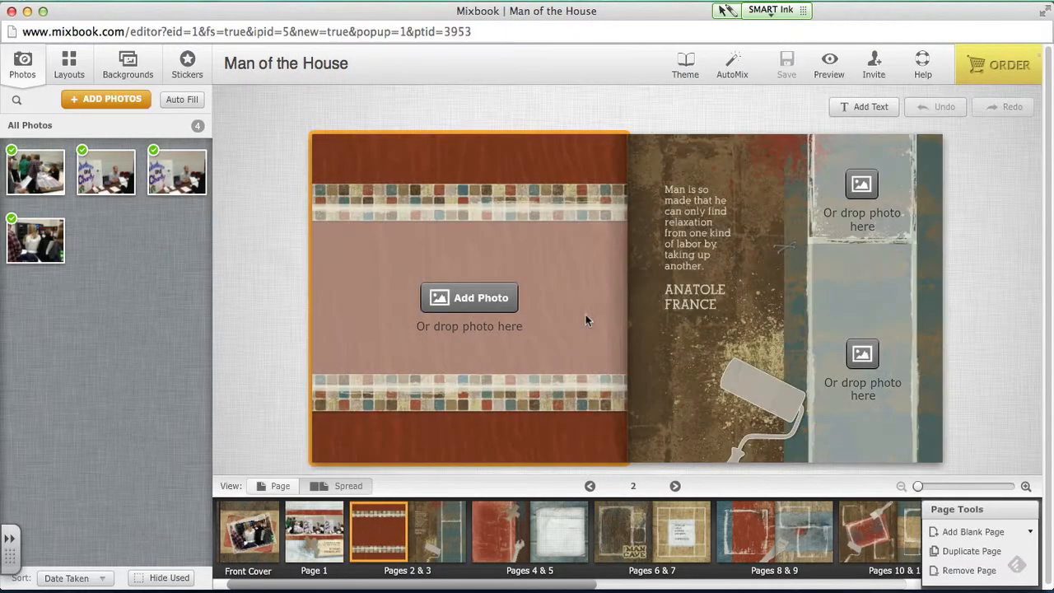
Add IMG_0137.JPG to the empty photo frame on page 2.
click(517, 345)
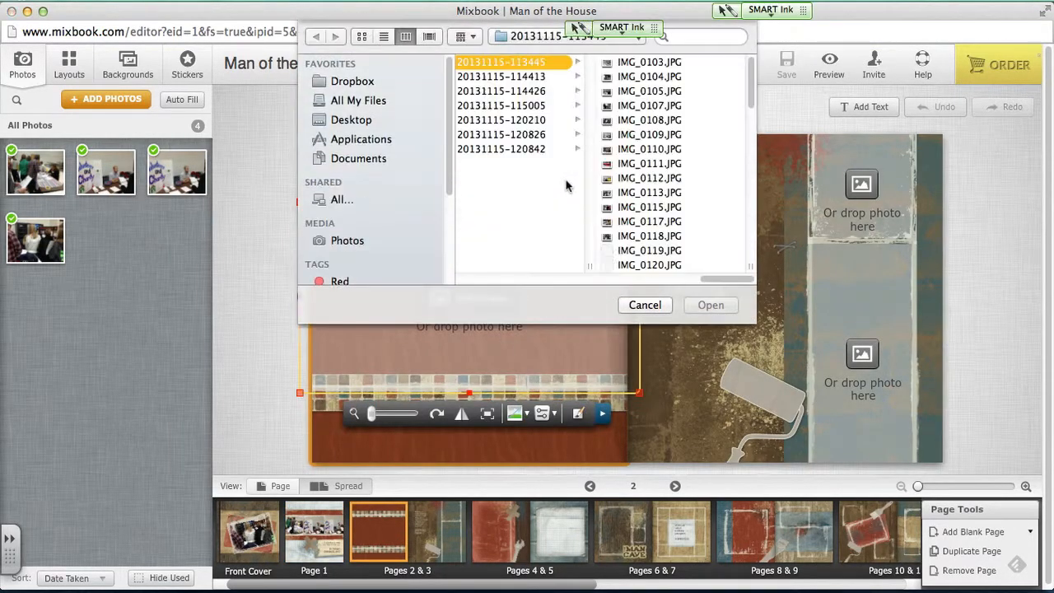
scroll(650, 165, down, 5)
click(651, 215)
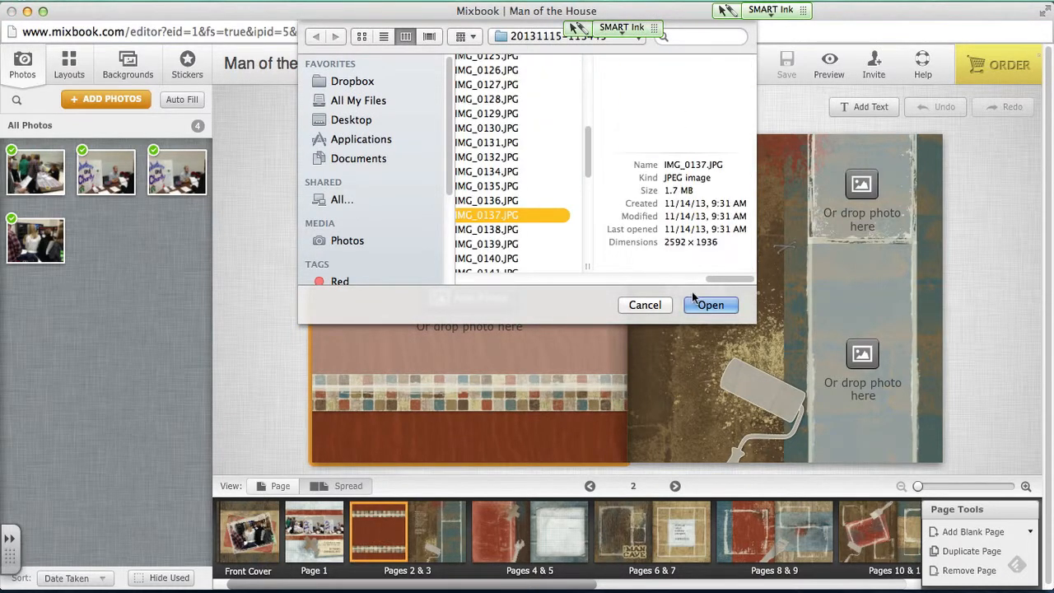
click(705, 305)
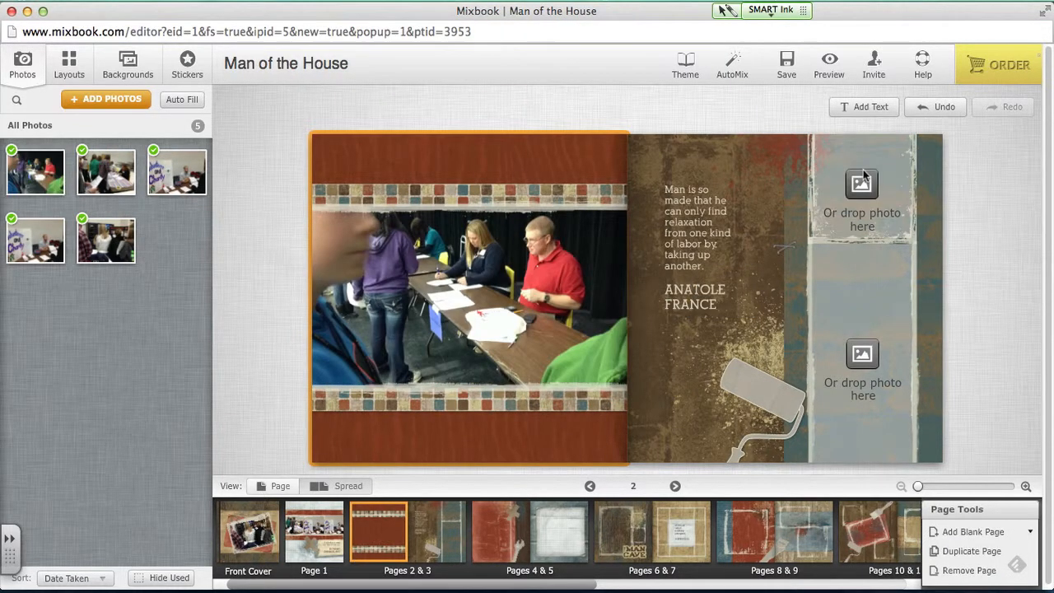
Fill page 3's upper photo frame with IMG_0163.JPG and its lower frame with IMG_0147.JPG.
click(861, 182)
scroll(697, 259, down, 10)
click(661, 256)
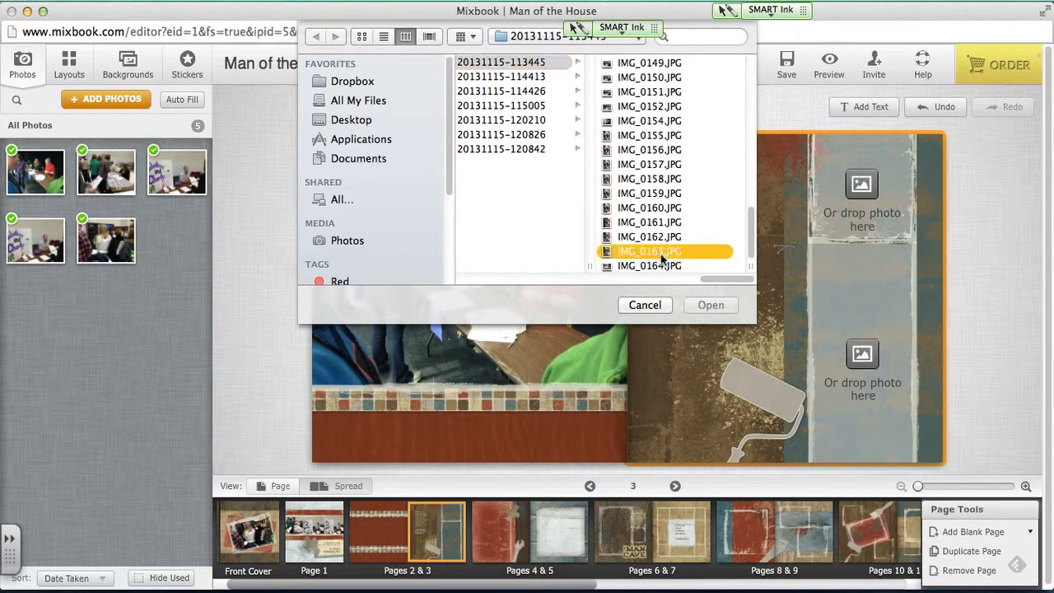
click(726, 306)
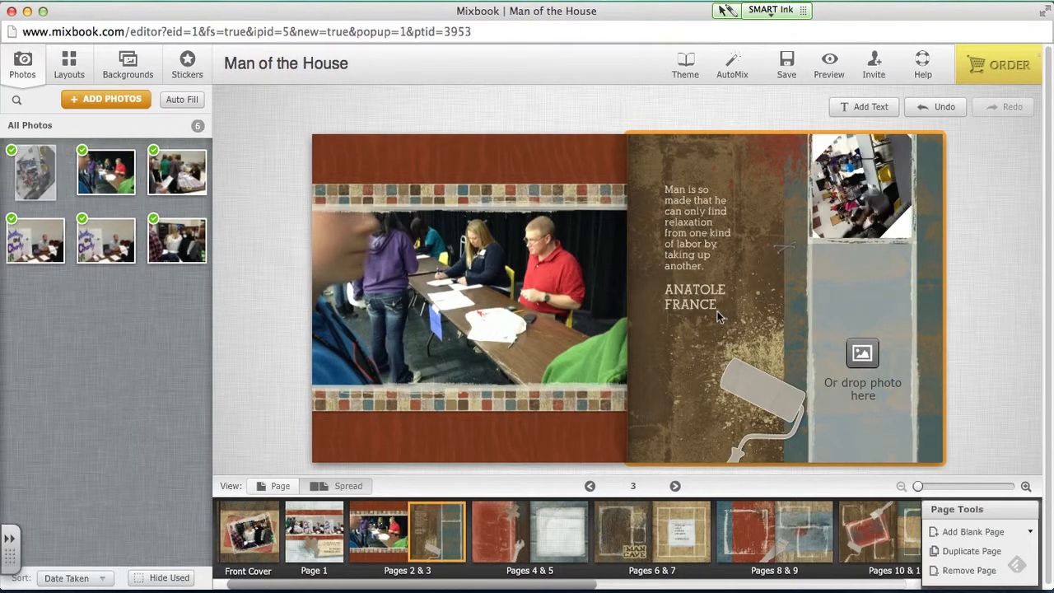
click(864, 367)
click(638, 208)
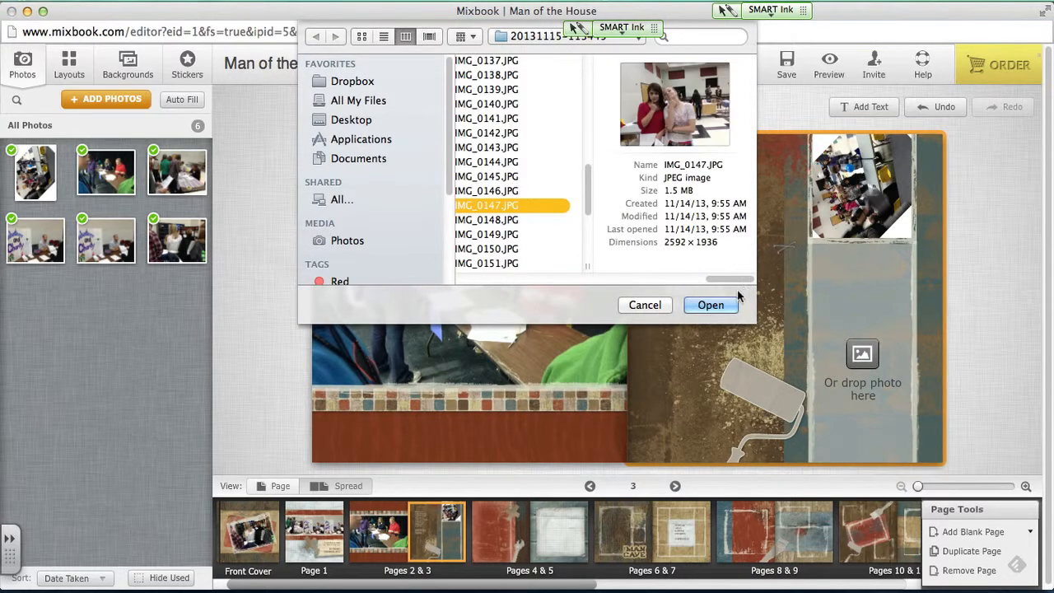
click(731, 305)
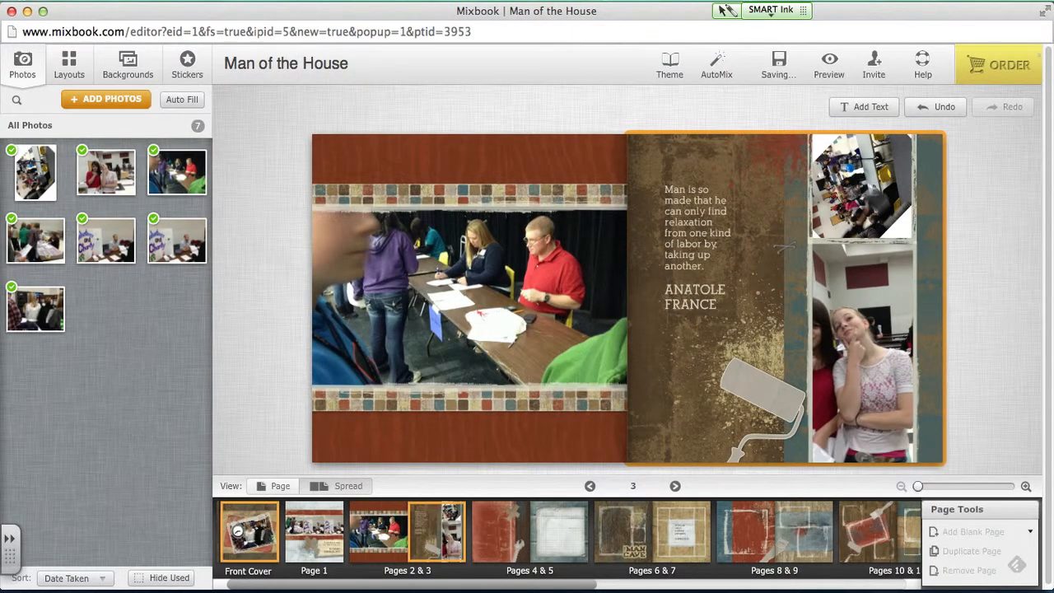
Go back to the front cover, open the book preview and maximize its window.
click(239, 531)
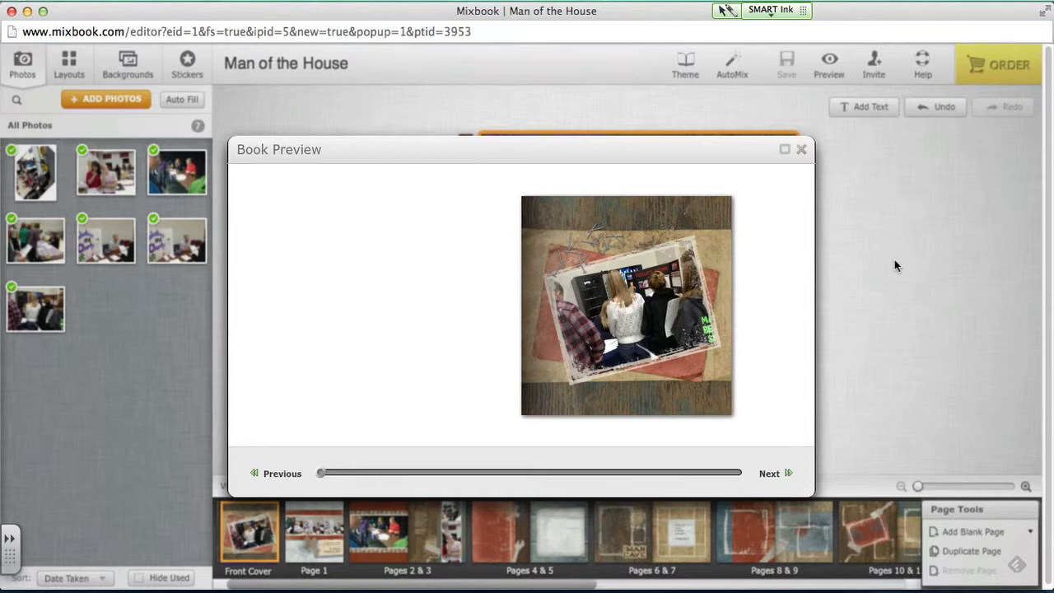
drag(546, 130, 378, 25)
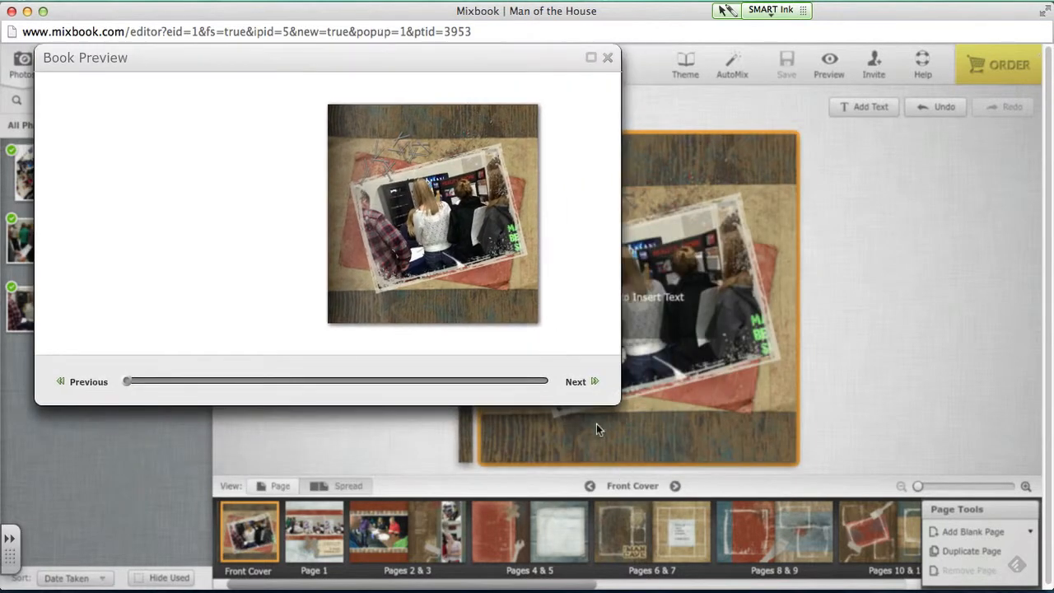
drag(608, 399, 870, 507)
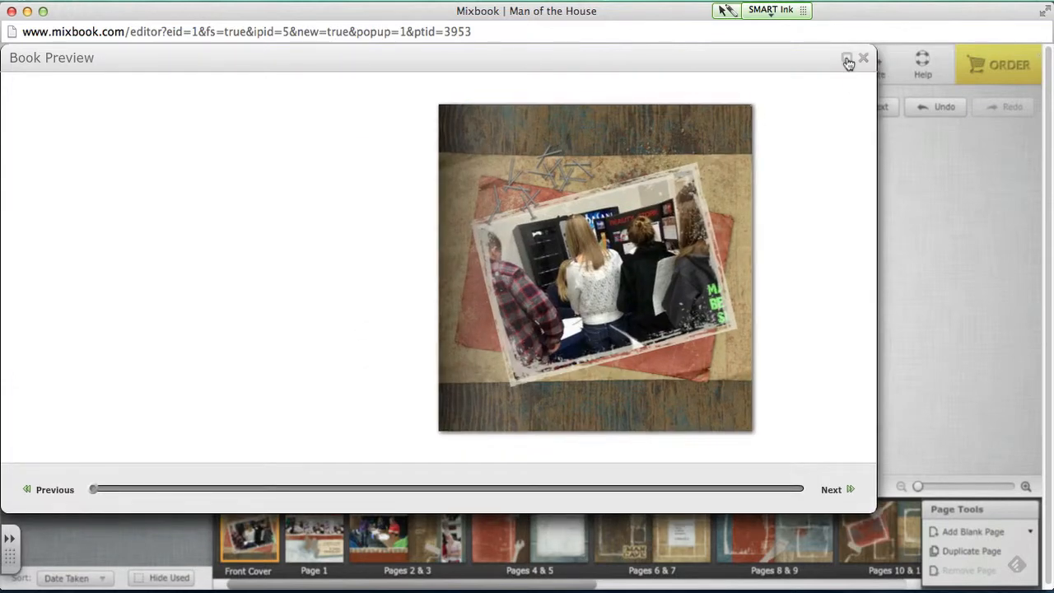
click(848, 64)
mouse_move(842, 149)
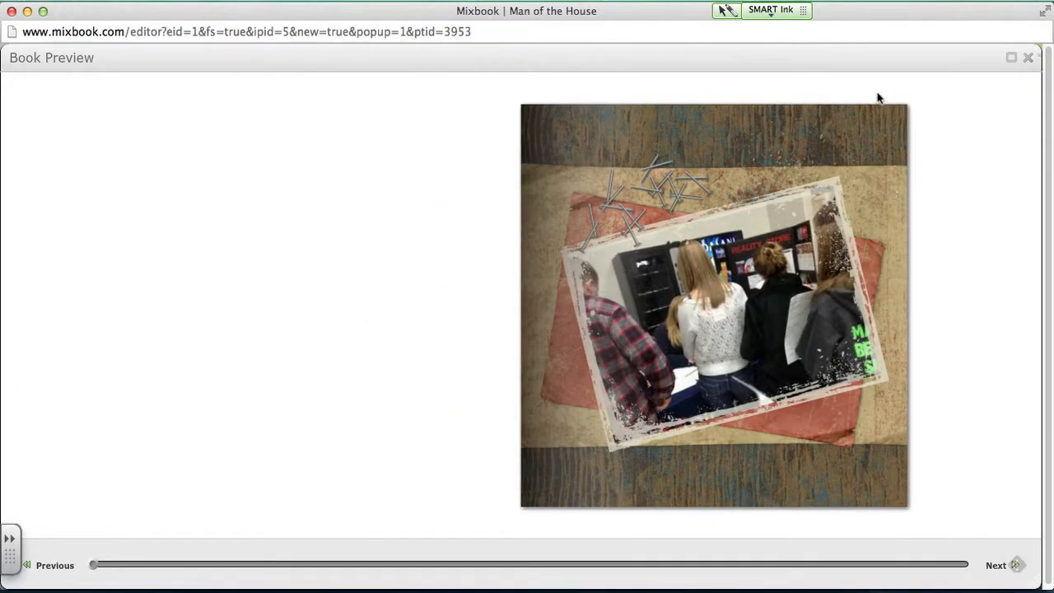
Page through the previewed book from the cover to pages 4 and 5, and close the preview and book editor.
click(997, 567)
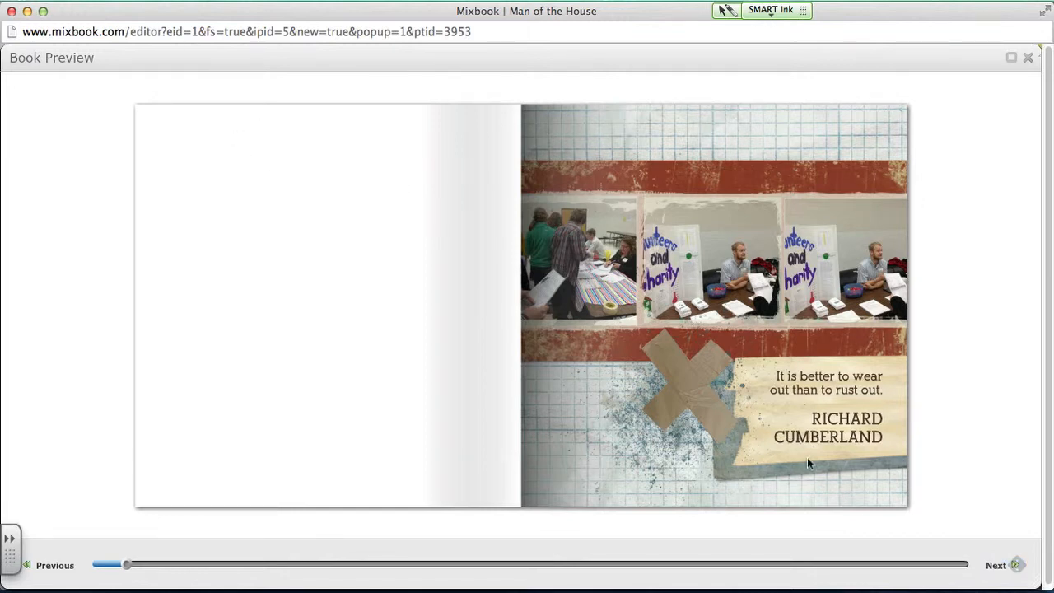
click(996, 566)
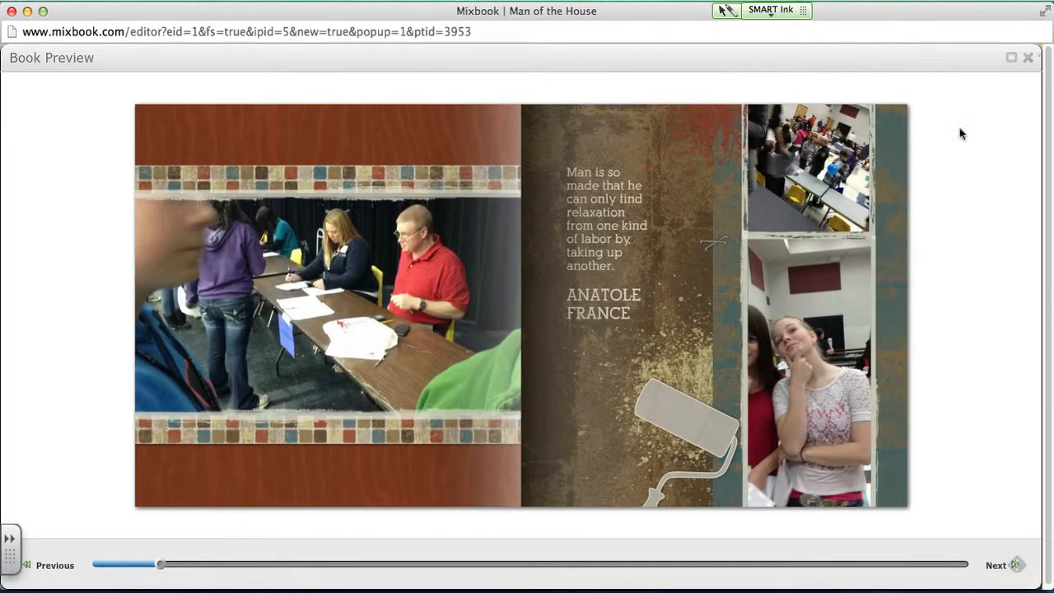
click(994, 566)
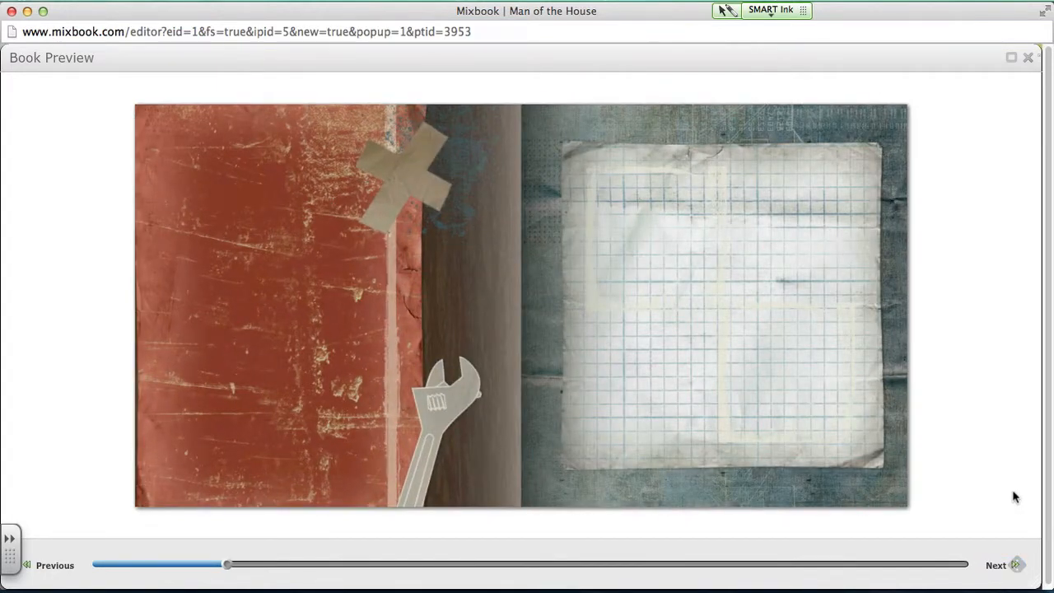
click(1028, 57)
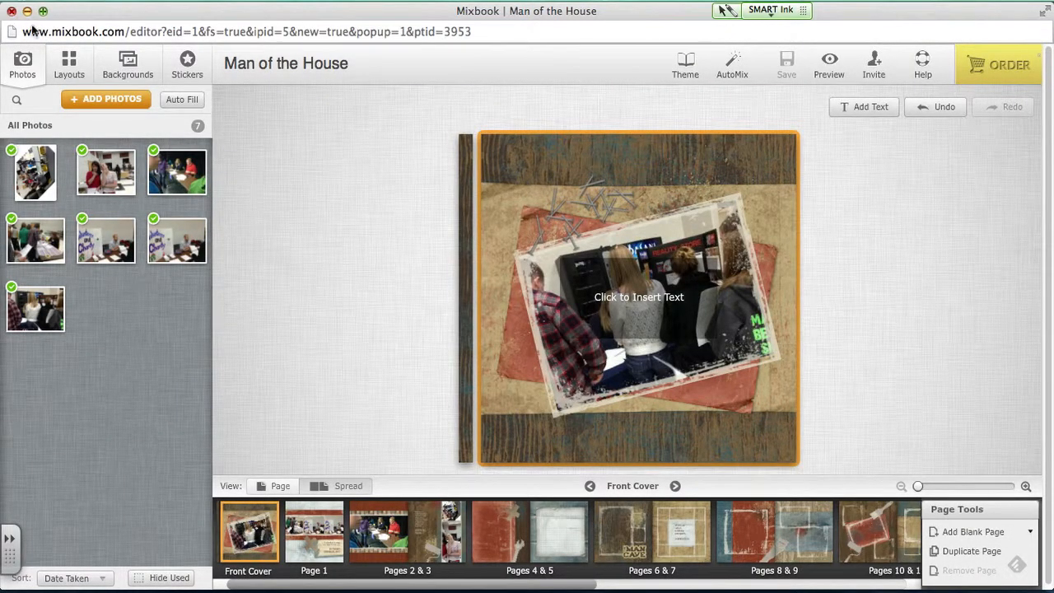
click(12, 11)
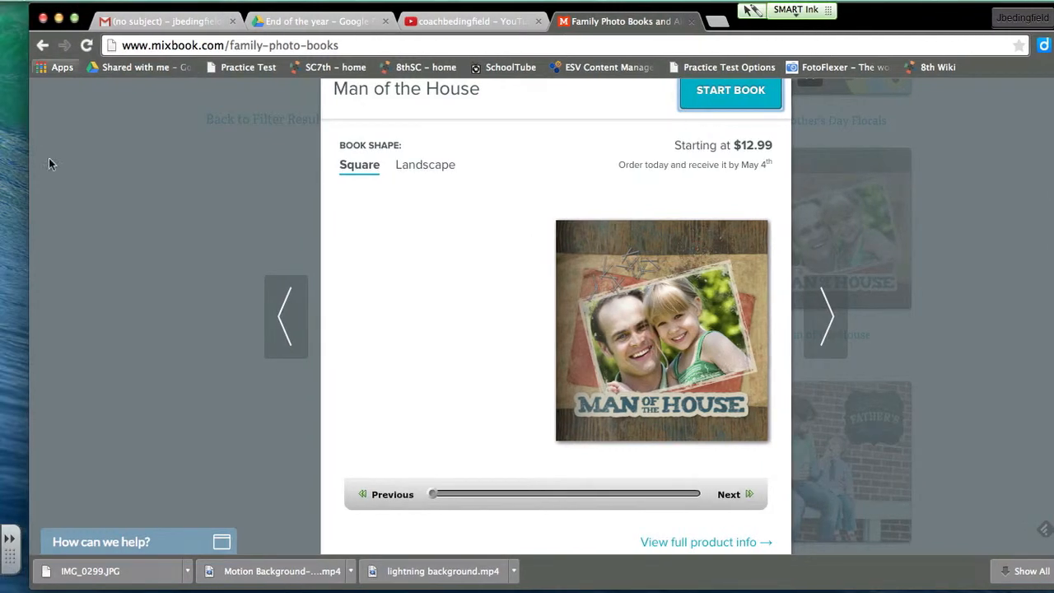
Switch to a blank SMART Notebook file, minimize the browser, and move the Notebook window aside to expose the desktop.
click(11, 545)
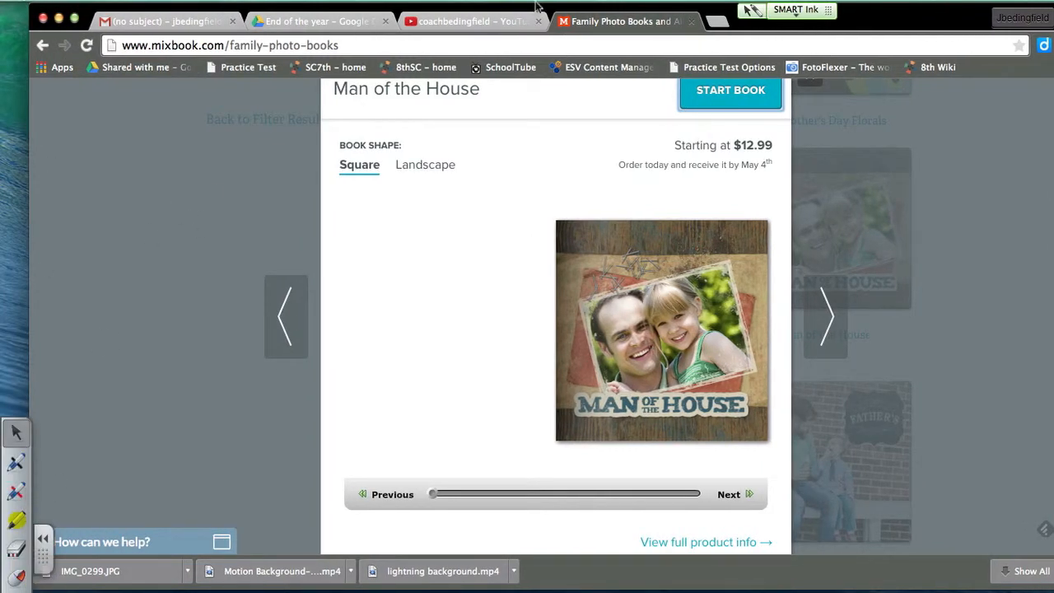
click(583, 3)
click(582, 11)
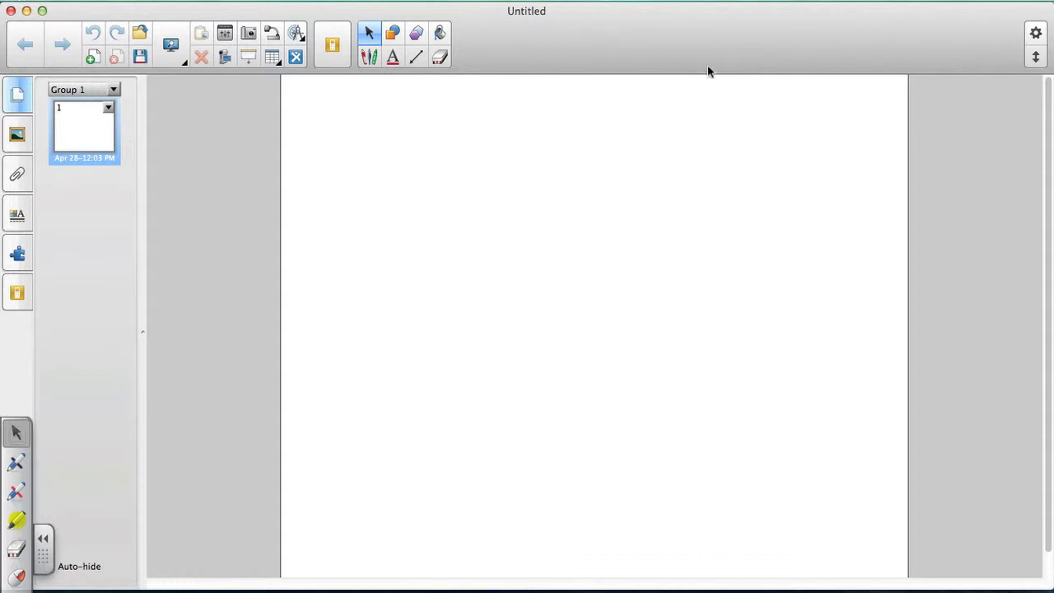
drag(708, 66, 364, 250)
click(59, 17)
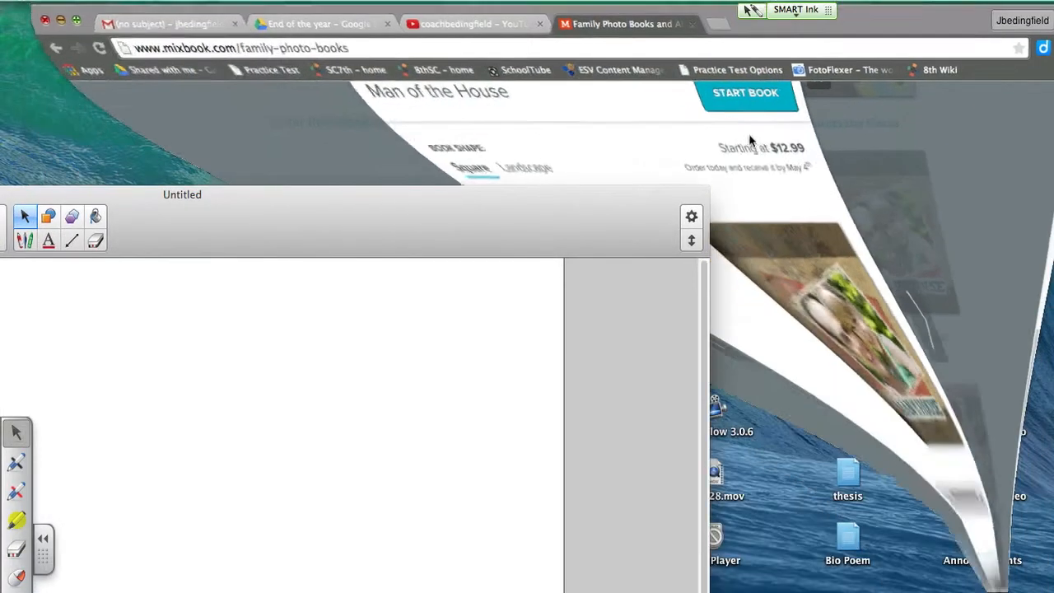
drag(633, 221, 623, 120)
Open the desktop's Photos folder and insert IMG_0162.jpg, IMG_0164.JPG, IMG_0166.jpg and IMG_0167.jpg onto the Notebook page.
double_click(848, 220)
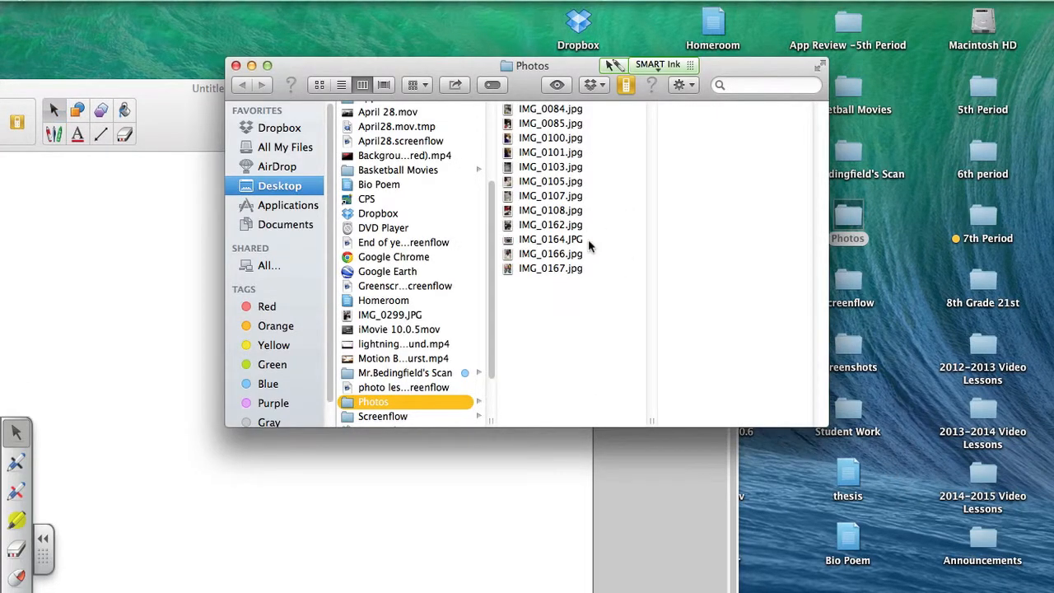
click(588, 239)
shift+click(590, 227)
shift+click(610, 265)
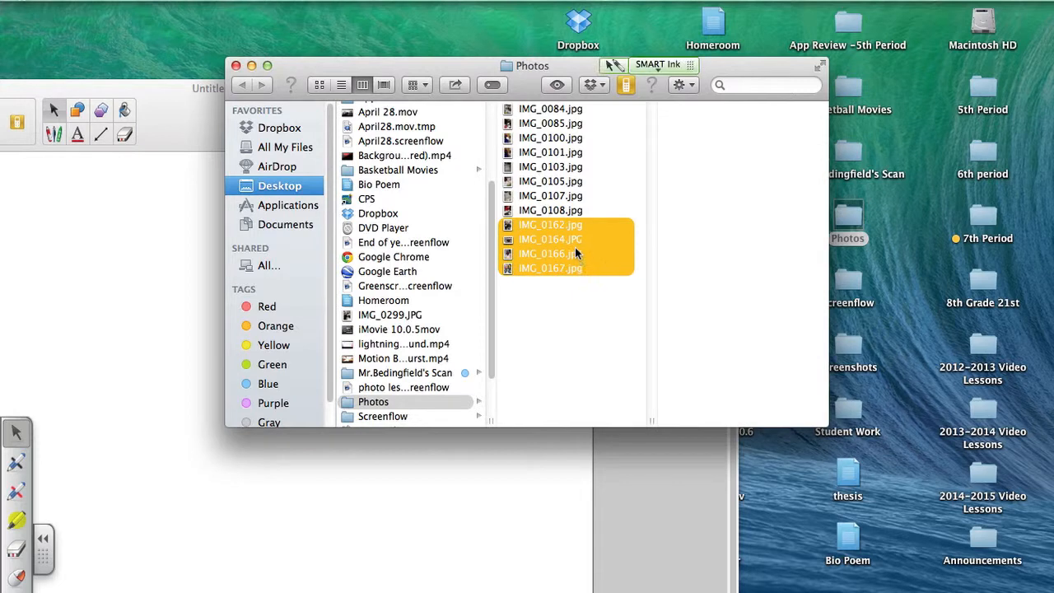
drag(575, 247, 187, 387)
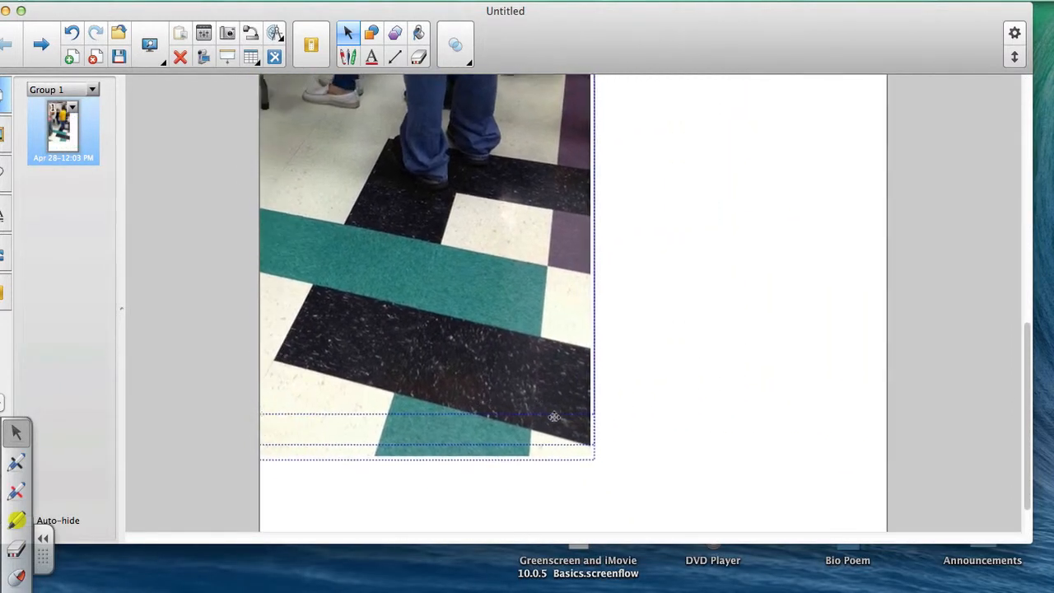
Shrink the photo of the student in pink at the insurance table and place it at the page's right edge.
click(607, 334)
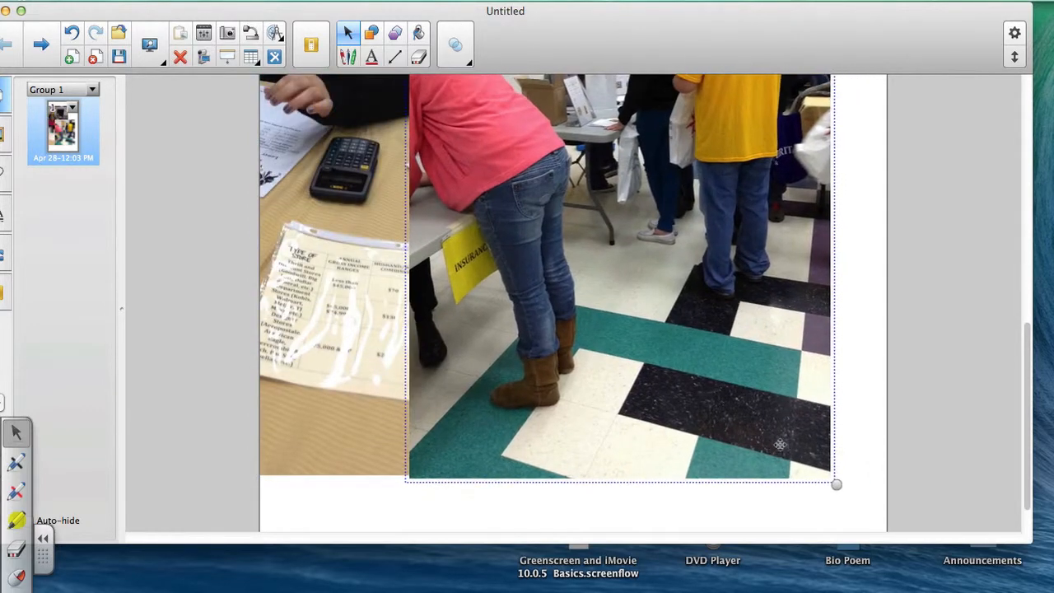
drag(779, 444, 646, 449)
drag(702, 491, 483, 188)
drag(416, 155, 590, 476)
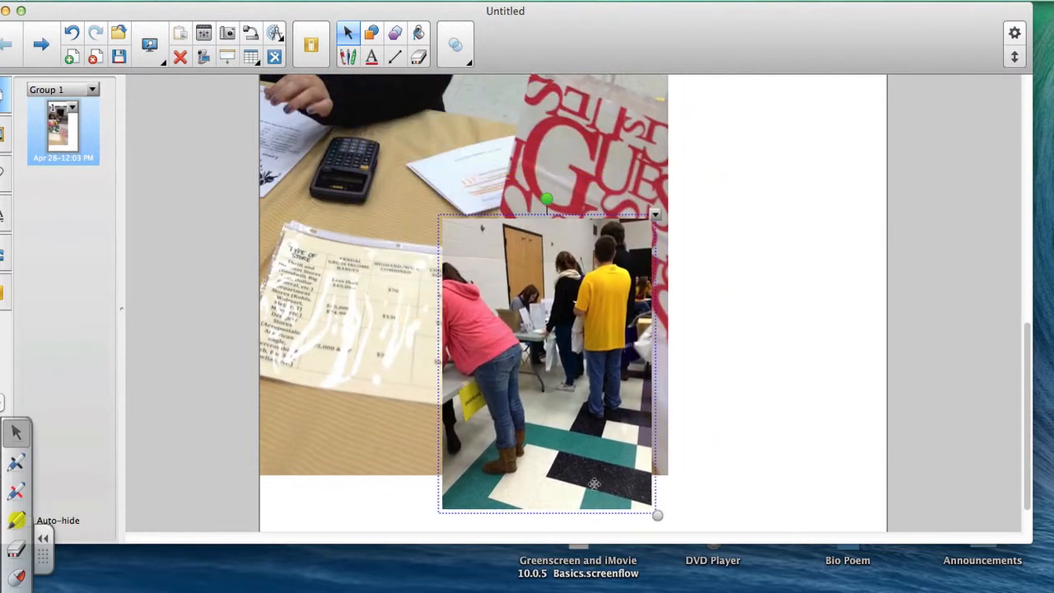
drag(658, 518, 633, 374)
drag(554, 316, 810, 296)
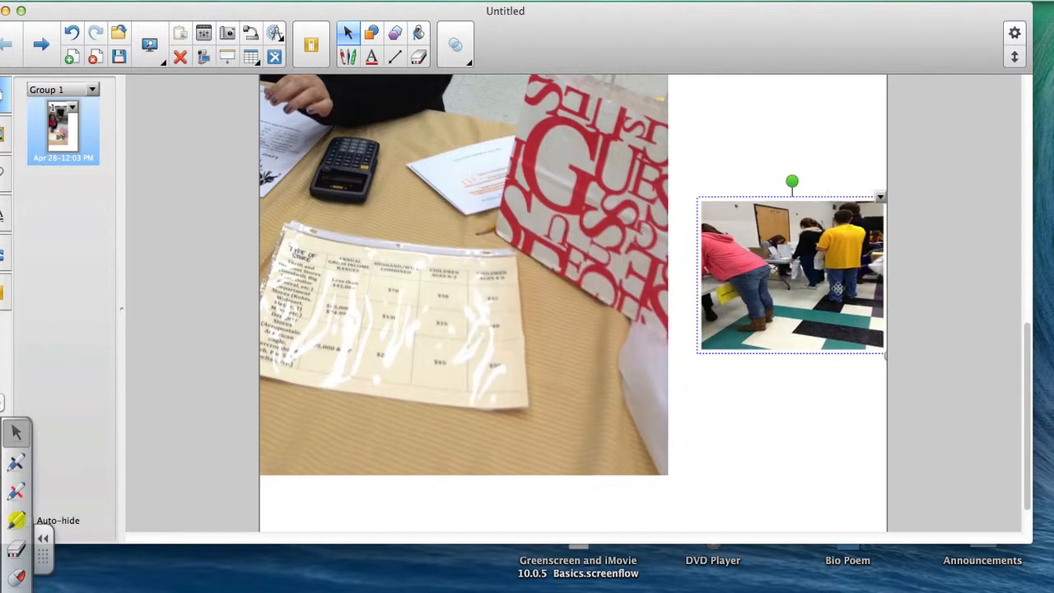
Shrink the three remaining photos and spread them across the page, with the officer and two girls at the upper left.
click(636, 414)
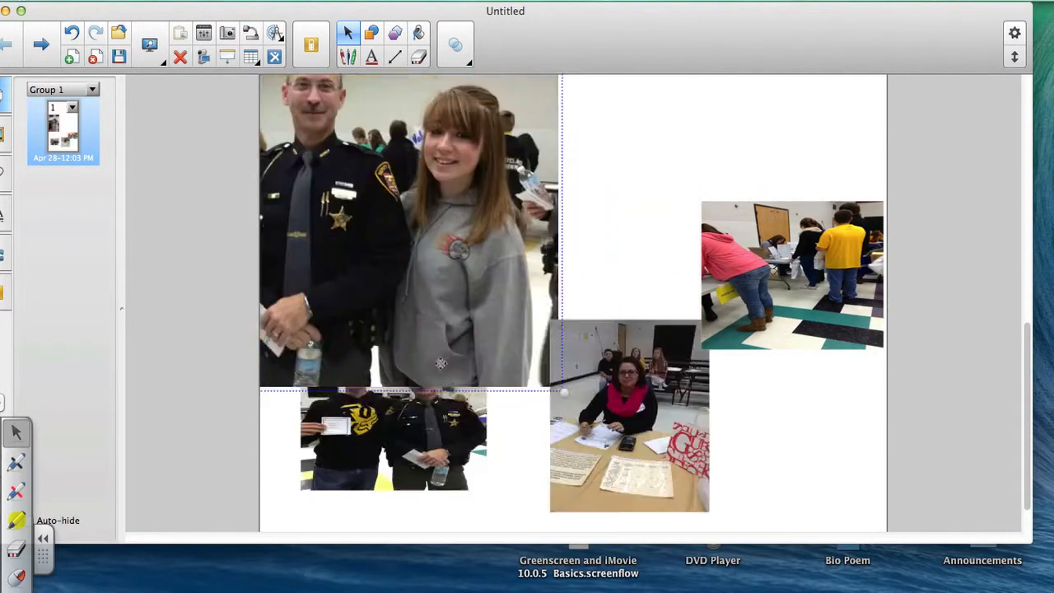
drag(557, 388, 389, 315)
drag(337, 246, 376, 248)
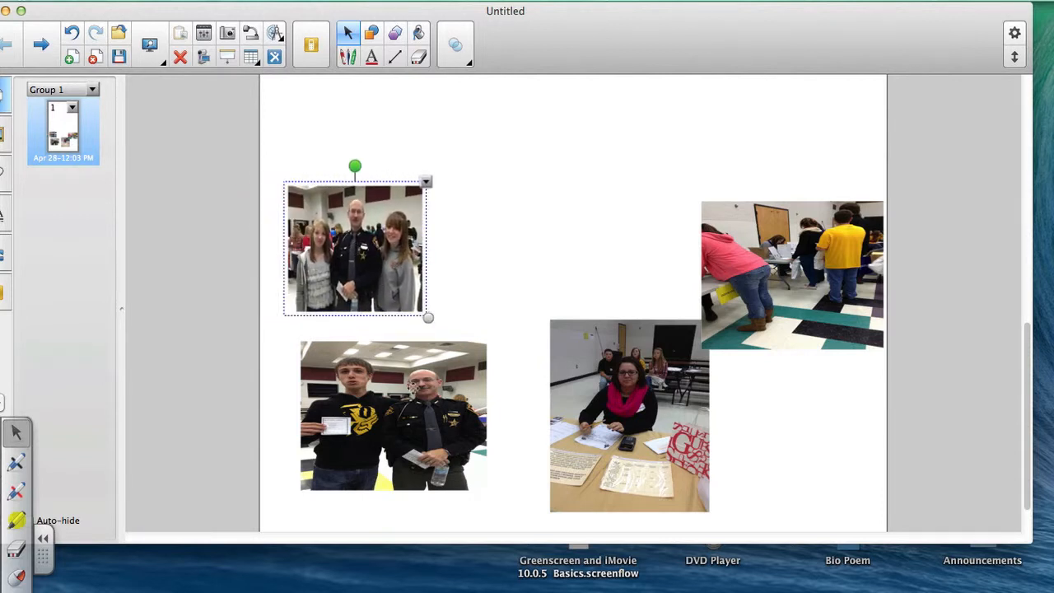
Add the title "Career DaY" centred above the photos.
click(519, 120)
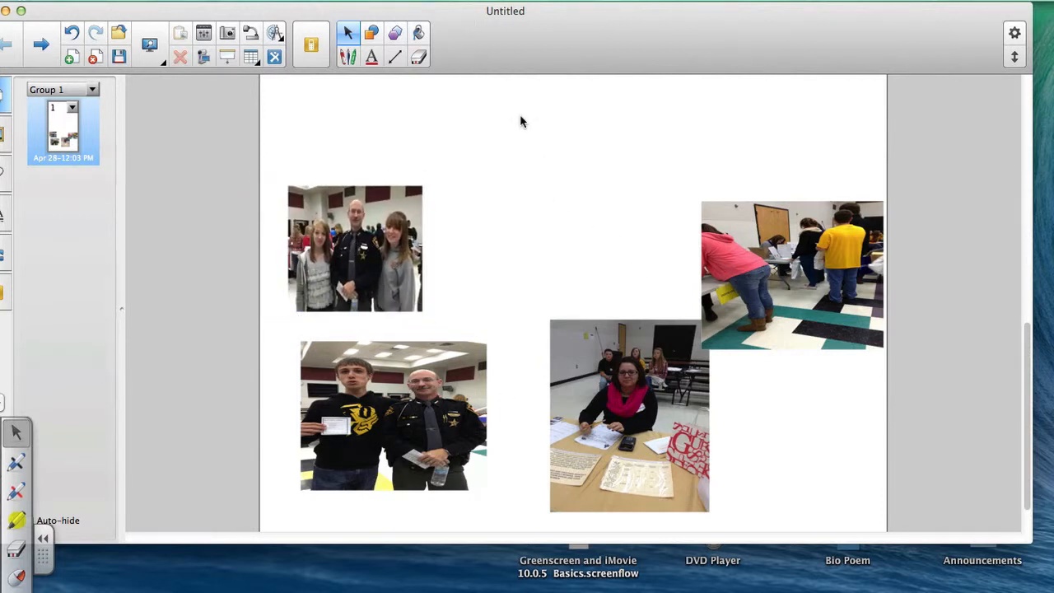
text(Career)
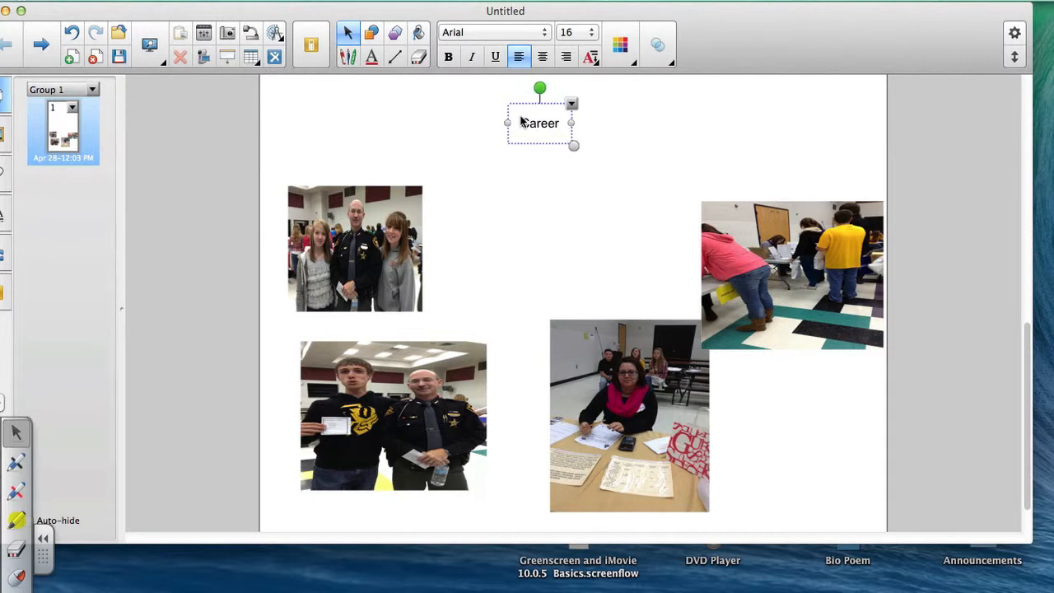
text( Dat)
key(BackSpace)
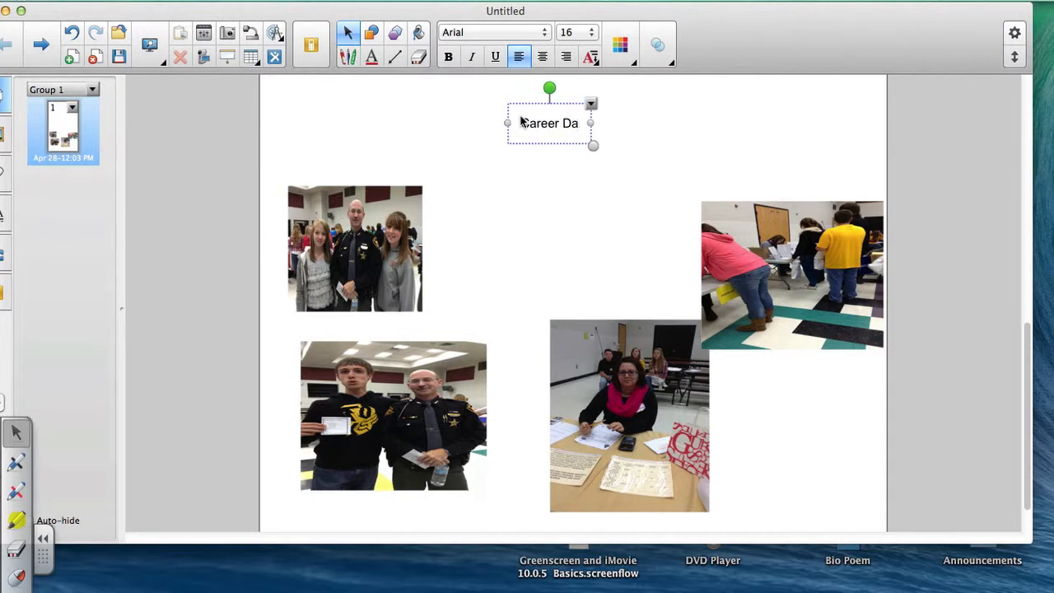
text(Y)
Start a caption beside the photo of the officer and two girls with the text "I learn".
click(455, 169)
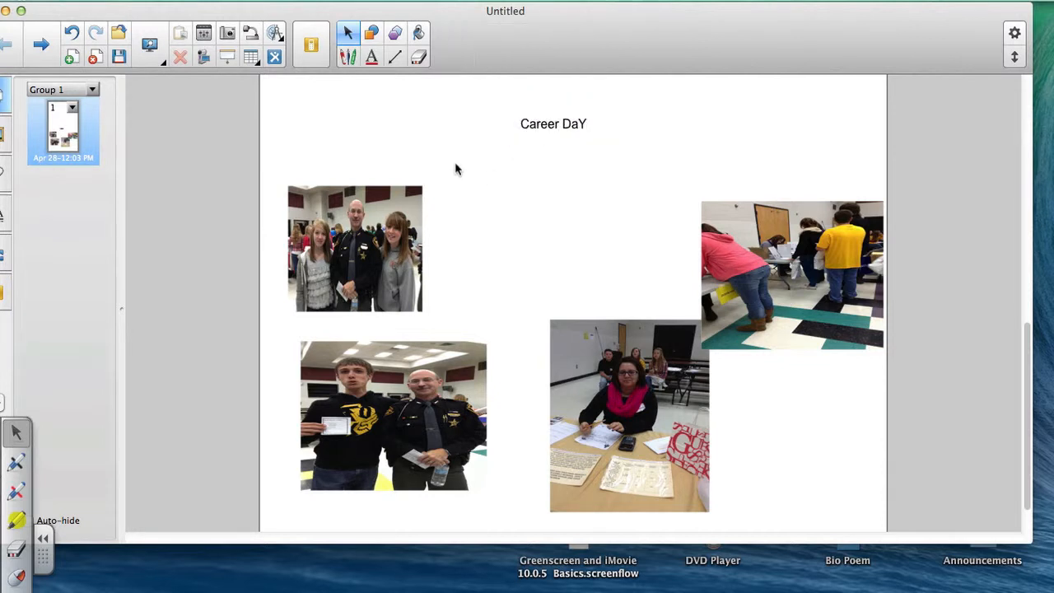
text(I learn)
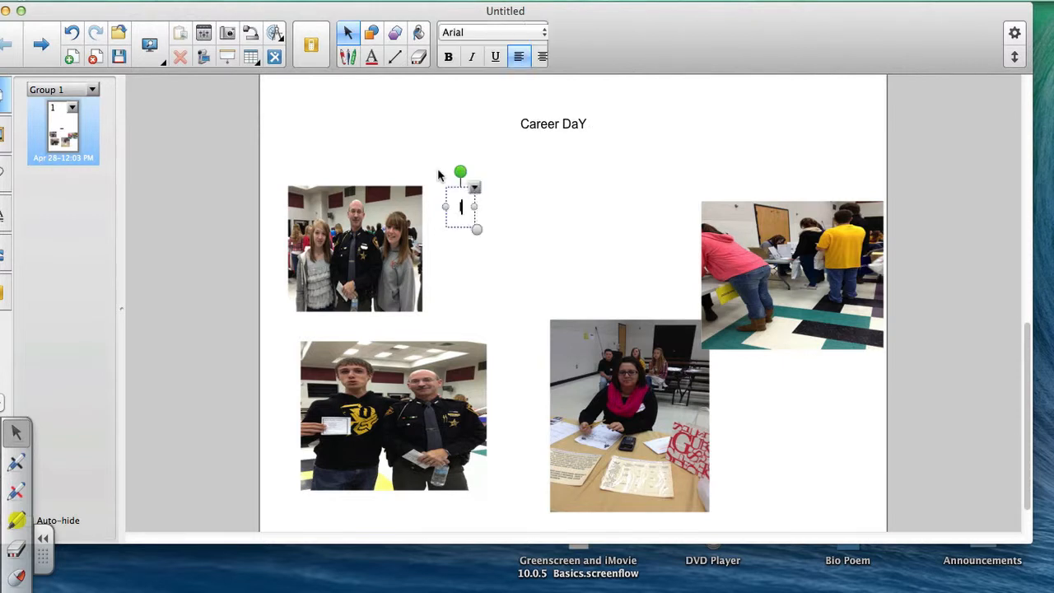